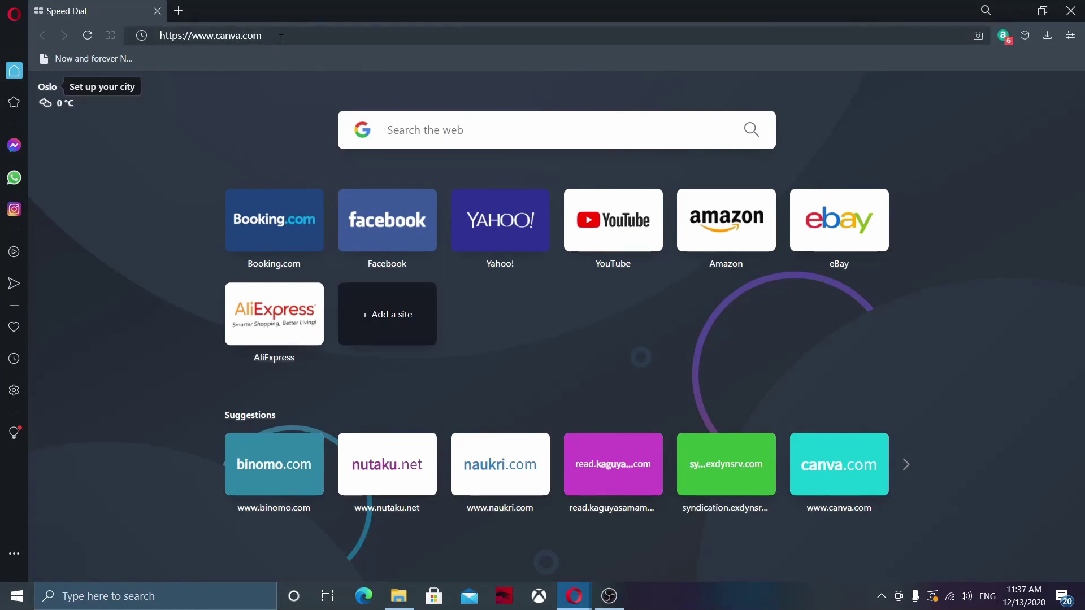
drag(281, 37, 160, 35)
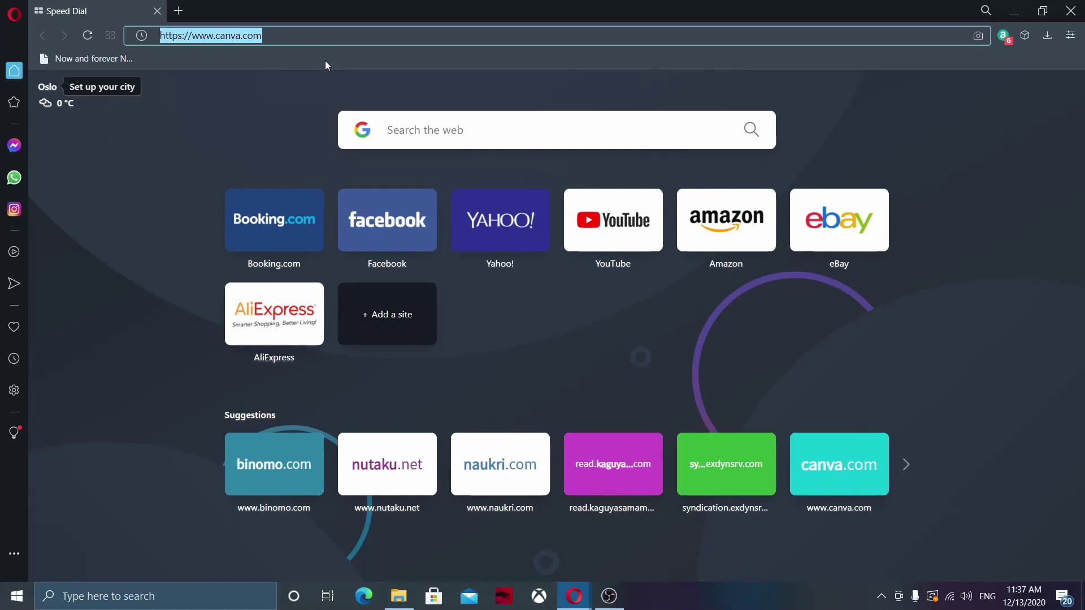
- Load canva.com, then dismiss the sign-up prompt and close the logged-out private window
key(Return)
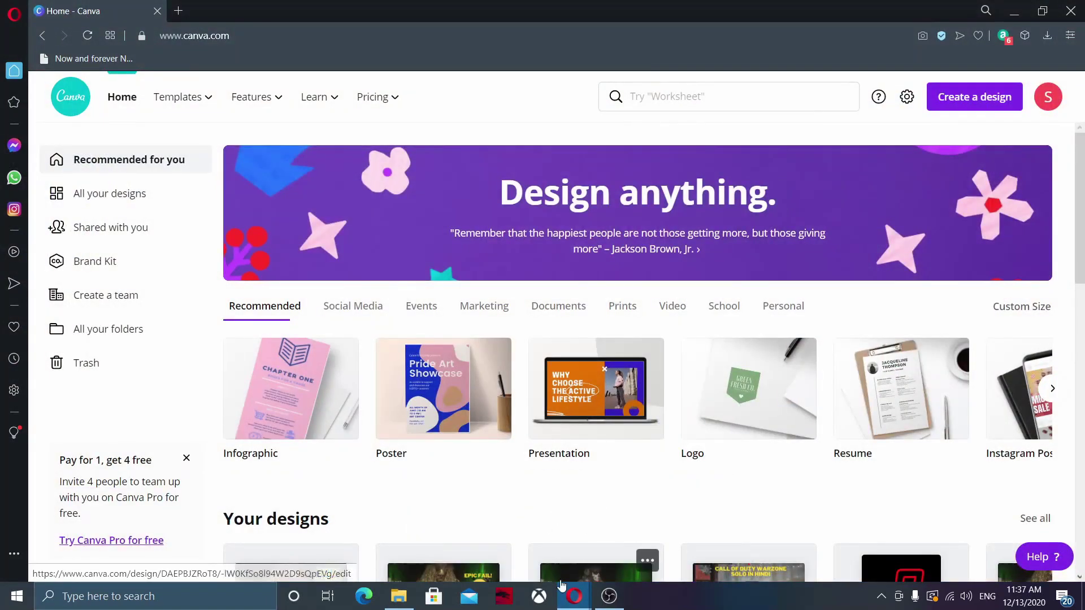
key(alt+Tab)
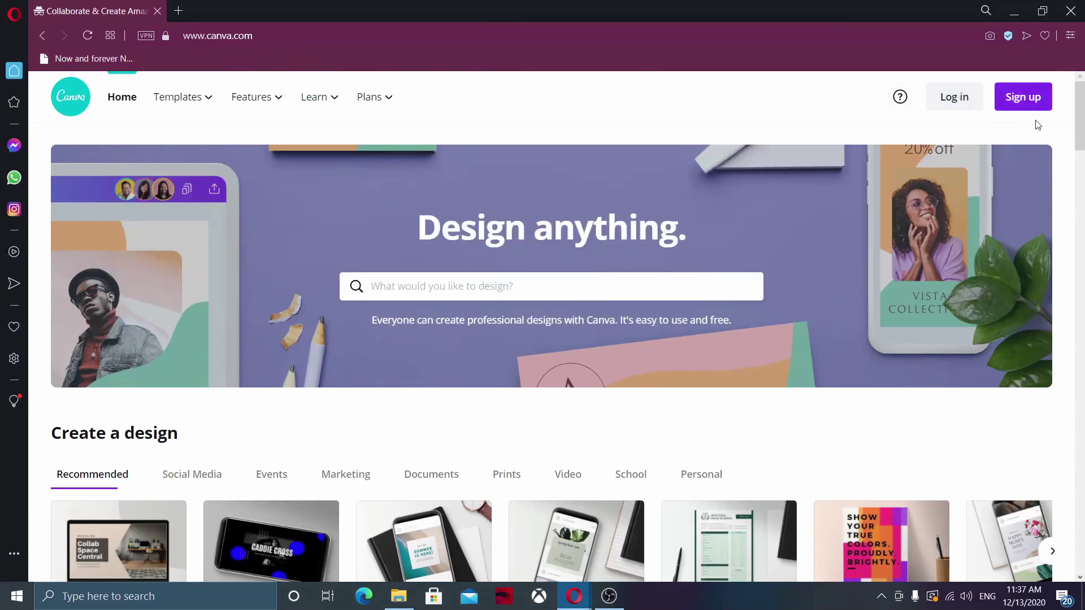
click(1027, 104)
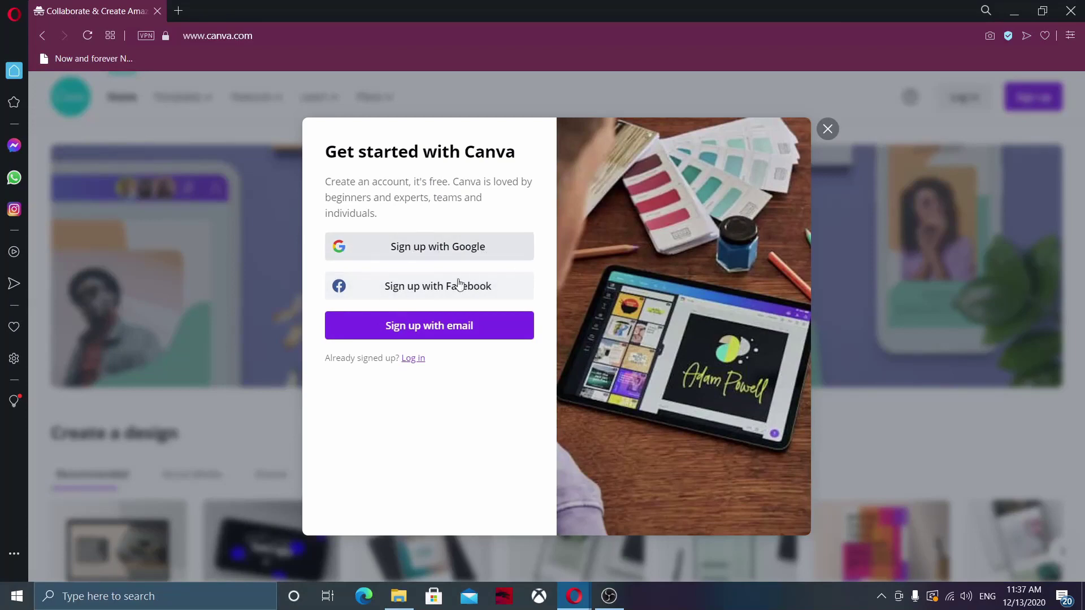
click(828, 130)
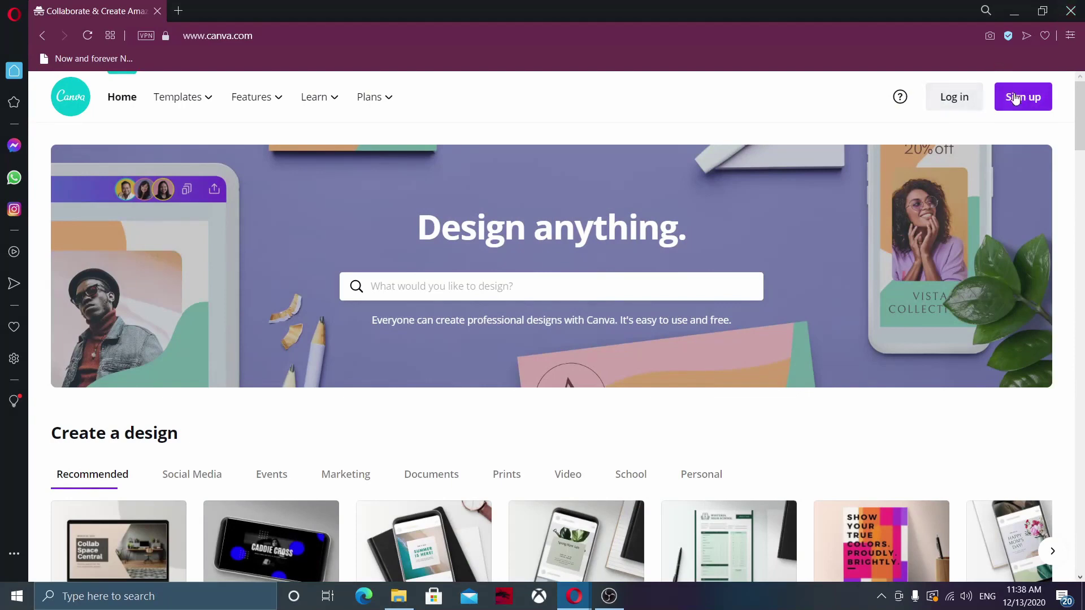
click(1071, 11)
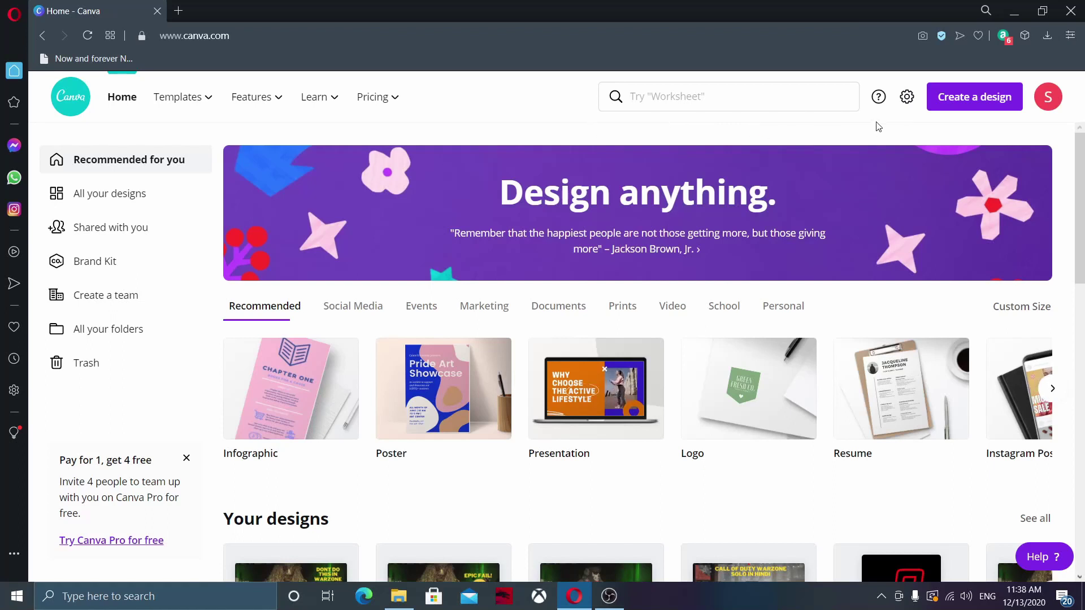
- Start a new design from an image by uploading the copied Screenshot (16).png
click(957, 108)
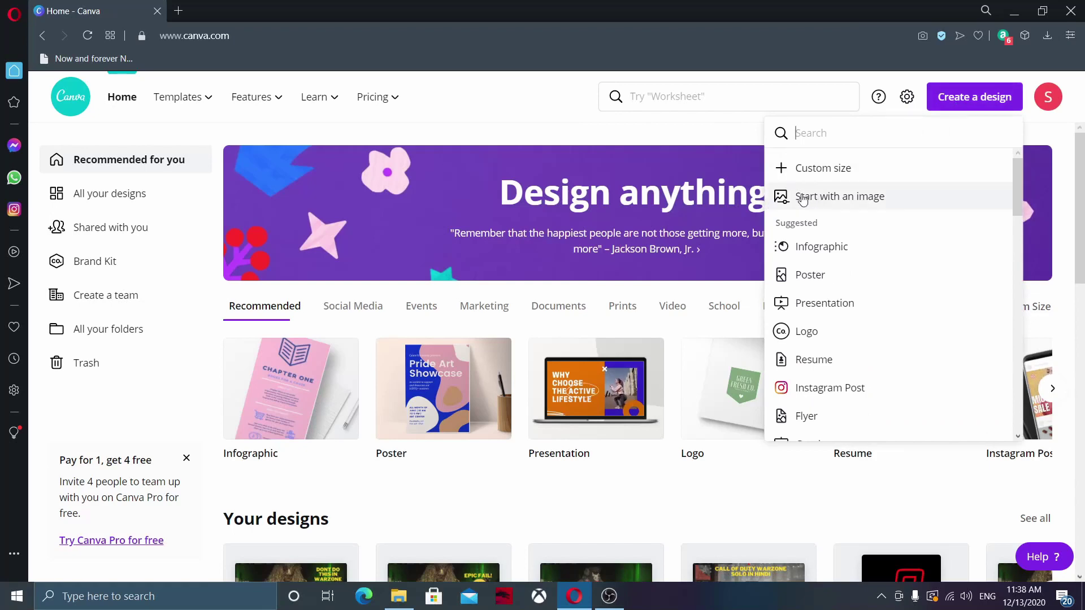
click(841, 197)
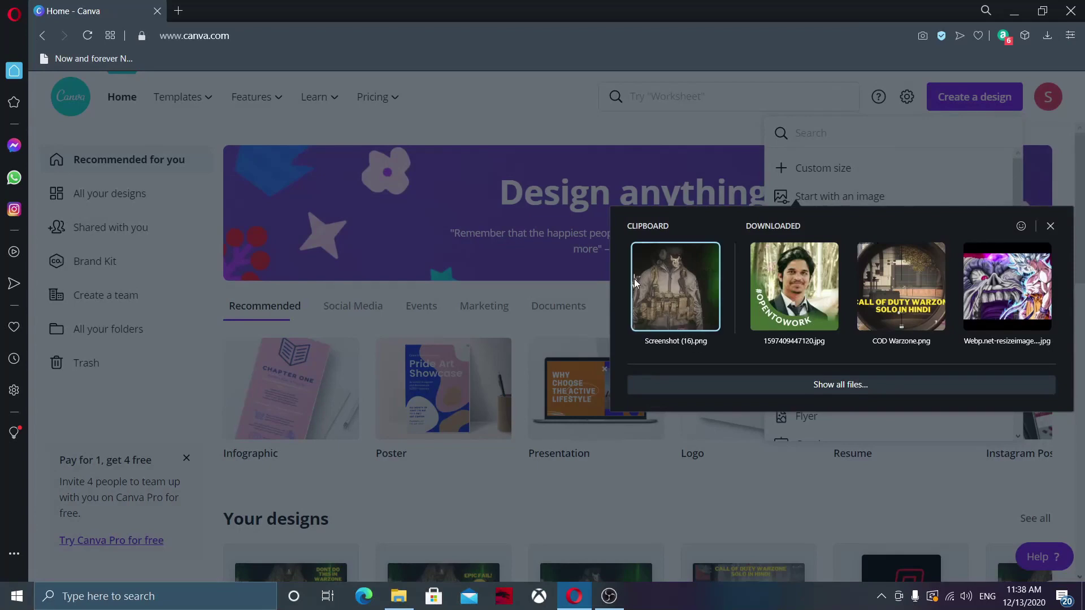
click(664, 290)
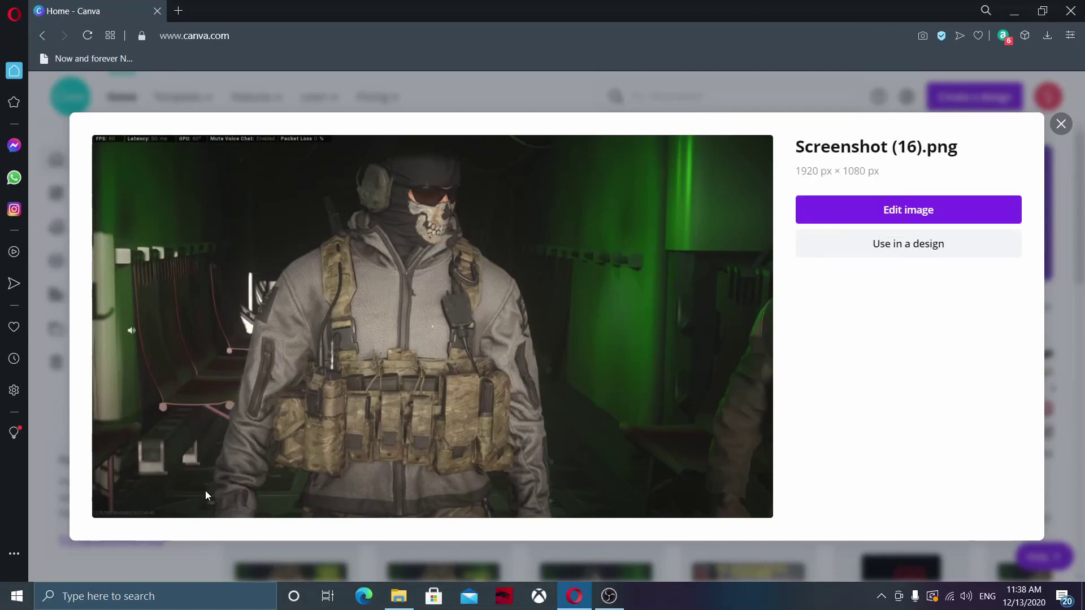
- Open Screenshot (16).png as a new 1920 × 1080 px design in the editor
click(849, 213)
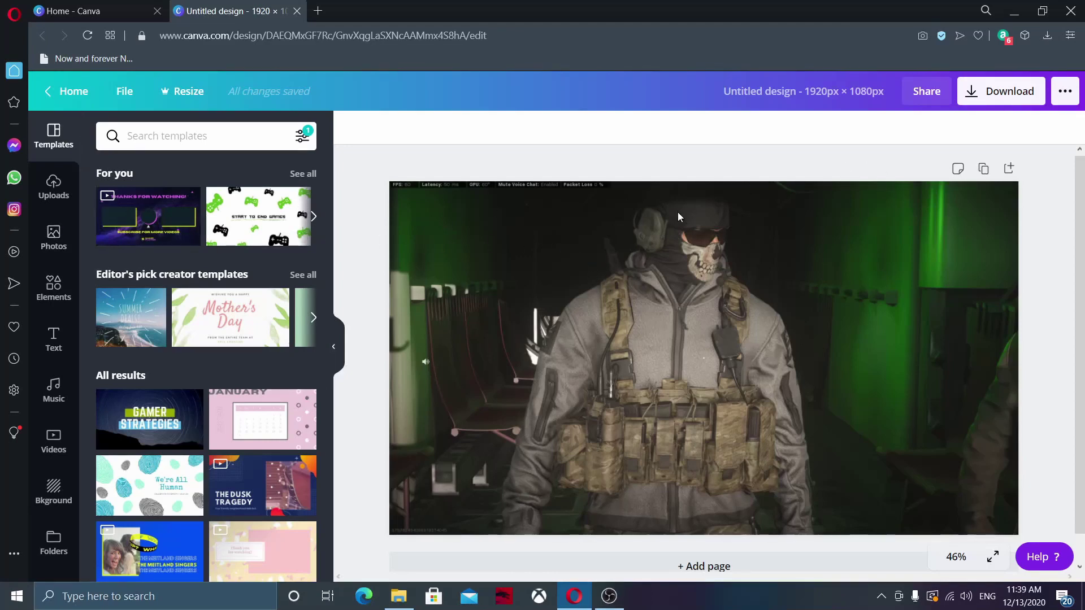
- Browse Photos, then scroll through the Elements library of icons, lines and shapes
click(62, 244)
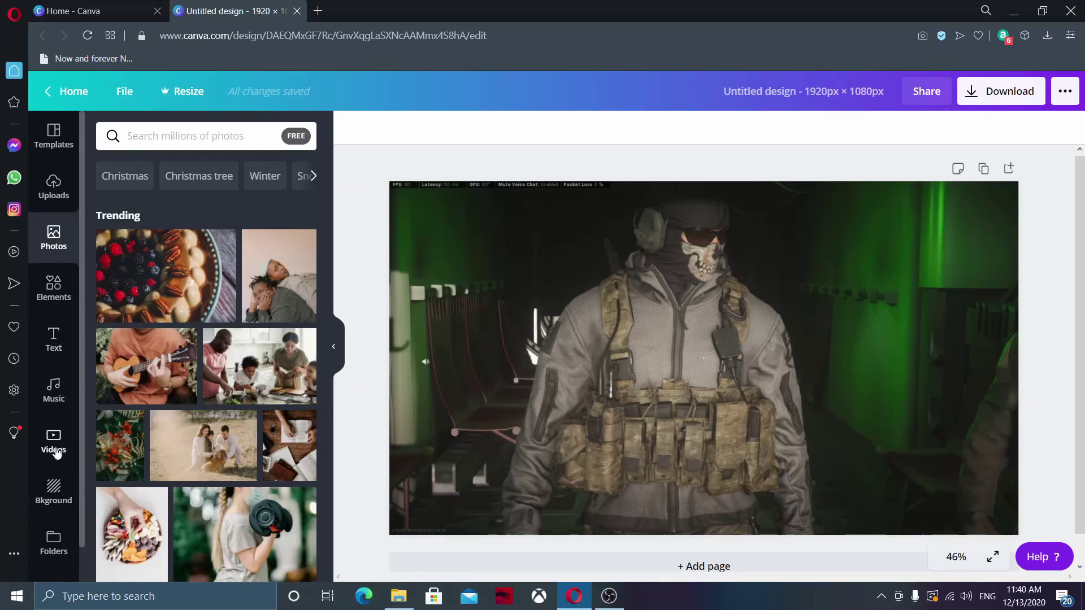
click(51, 297)
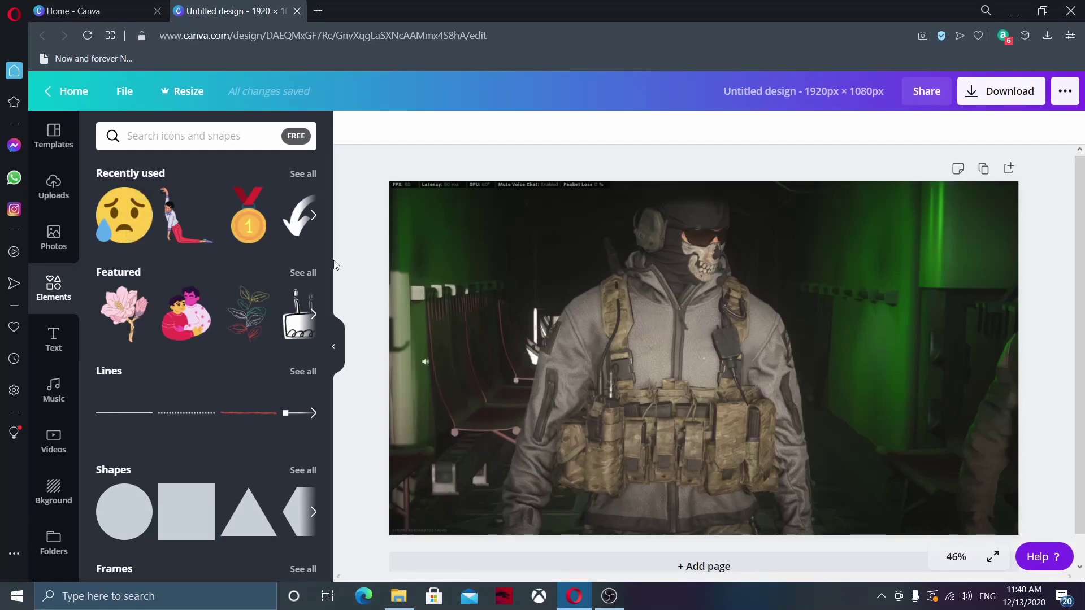
drag(328, 260, 327, 398)
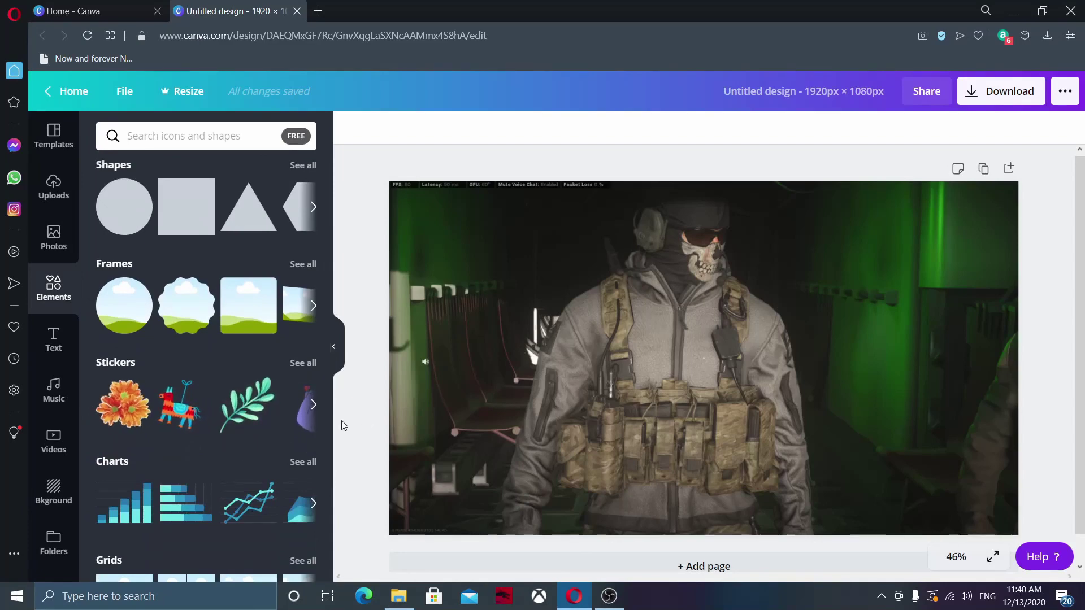
drag(327, 416, 327, 516)
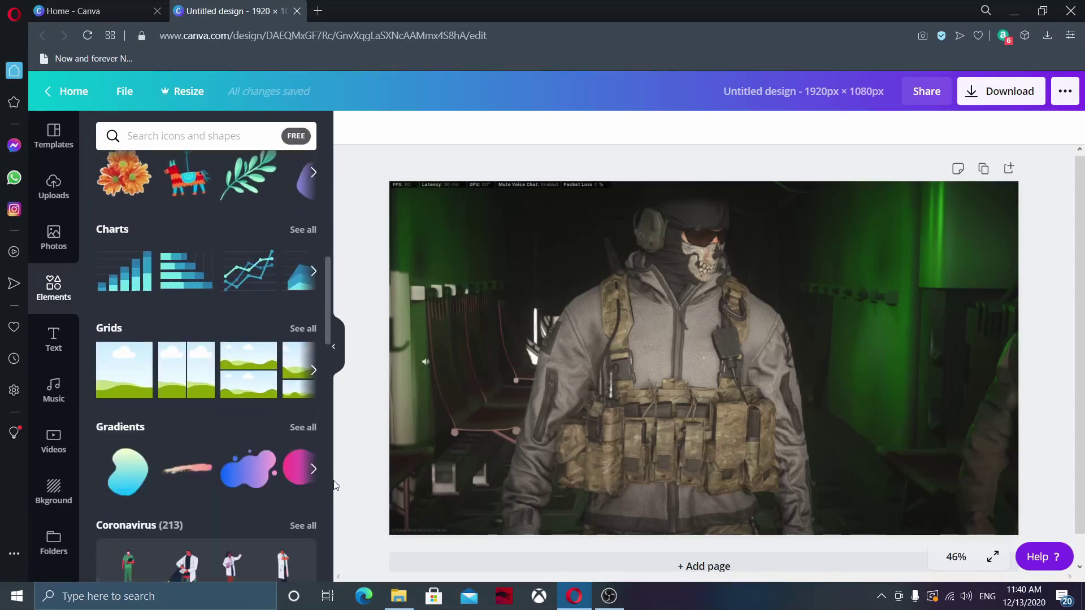
scroll(327, 517, down, 1)
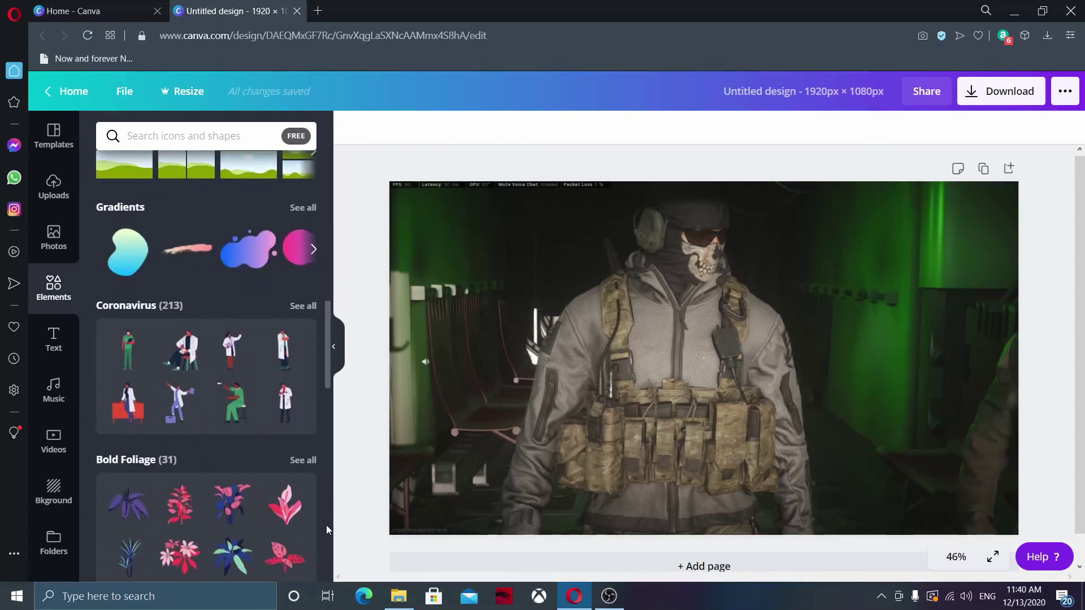
scroll(326, 525, down, 2)
scroll(325, 542, down, 3)
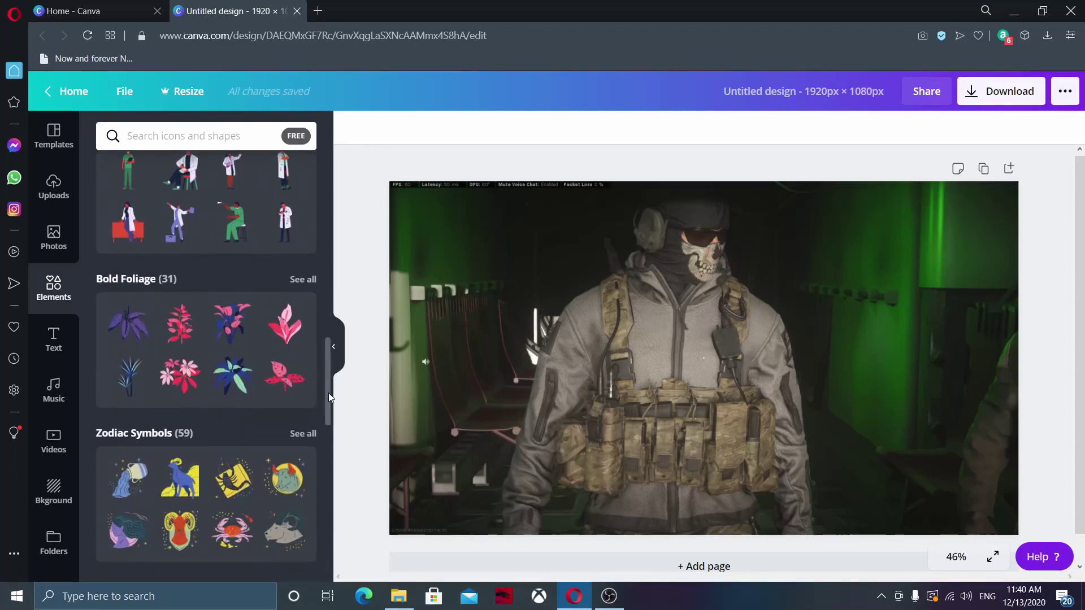
drag(326, 390, 315, 510)
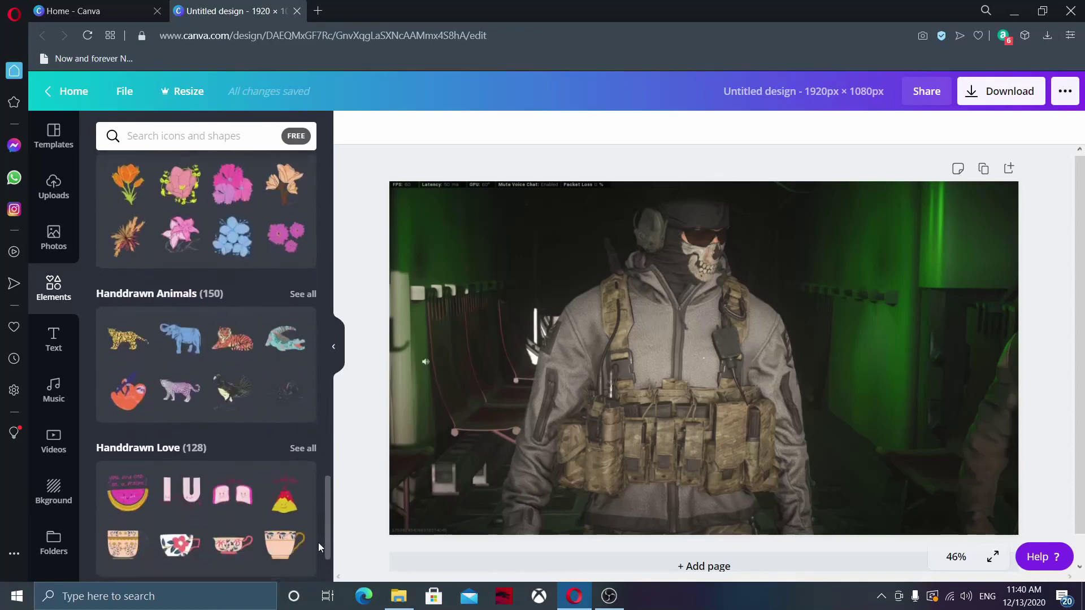
scroll(315, 511, up, 5)
scroll(320, 418, up, 5)
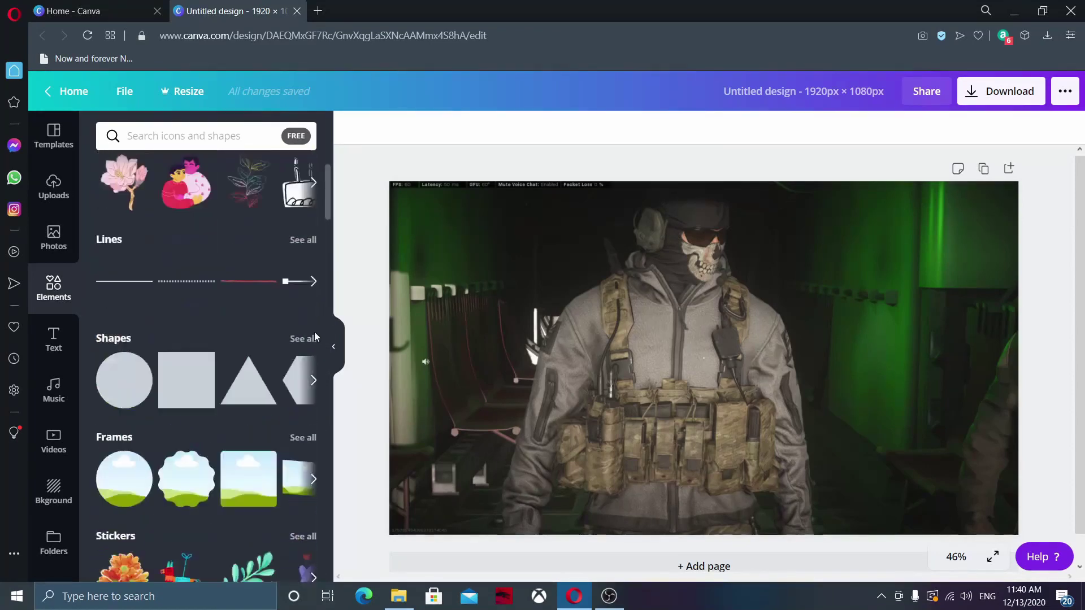
scroll(314, 332, up, 3)
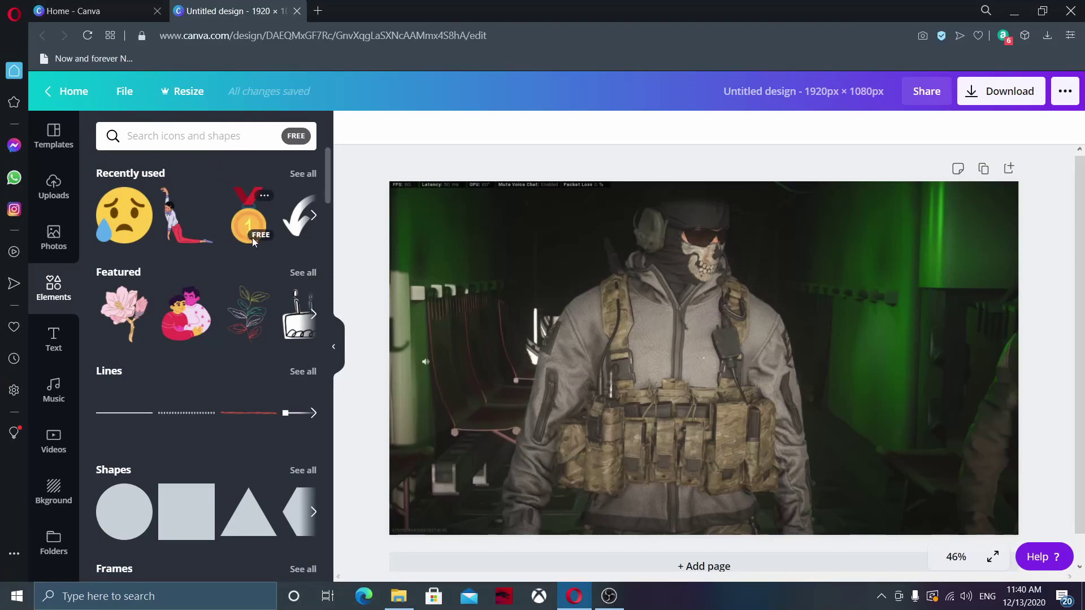
click(190, 139)
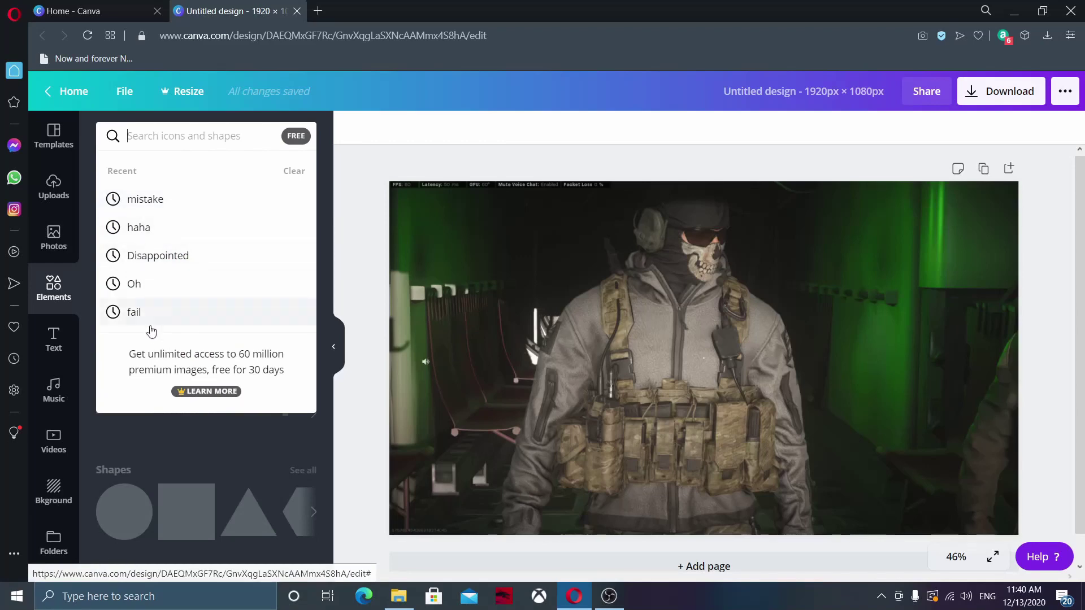
click(146, 200)
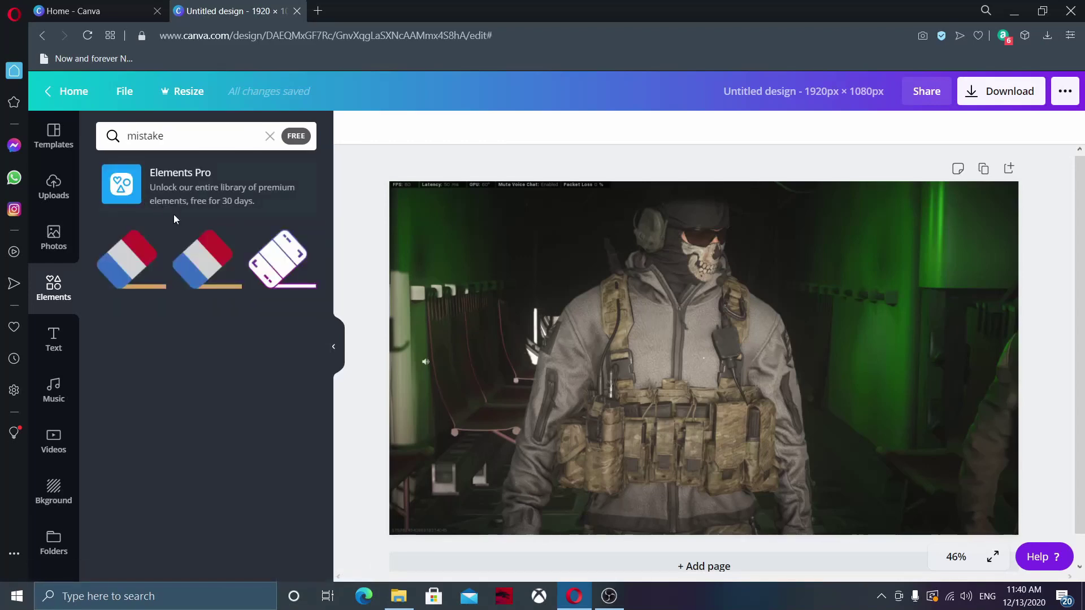
click(270, 136)
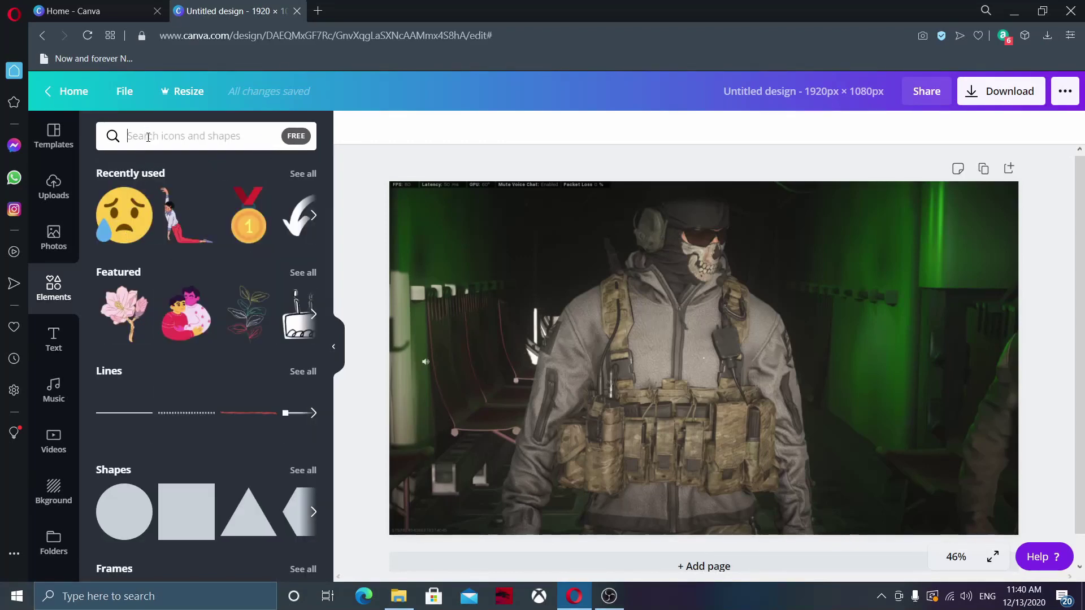
text(sad)
key(Return)
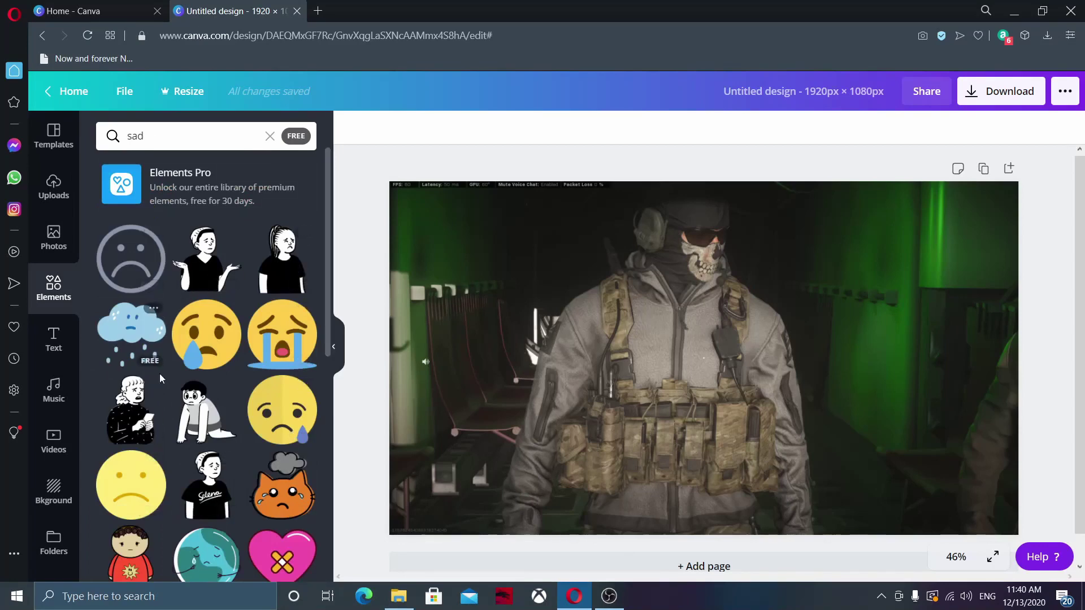
drag(326, 321, 327, 432)
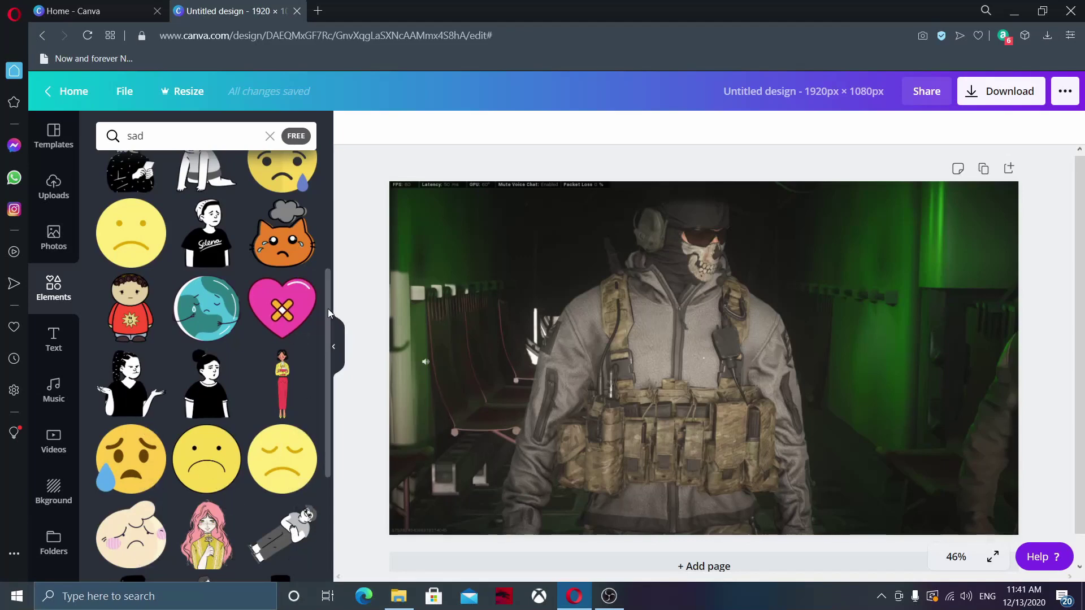
drag(327, 309, 319, 150)
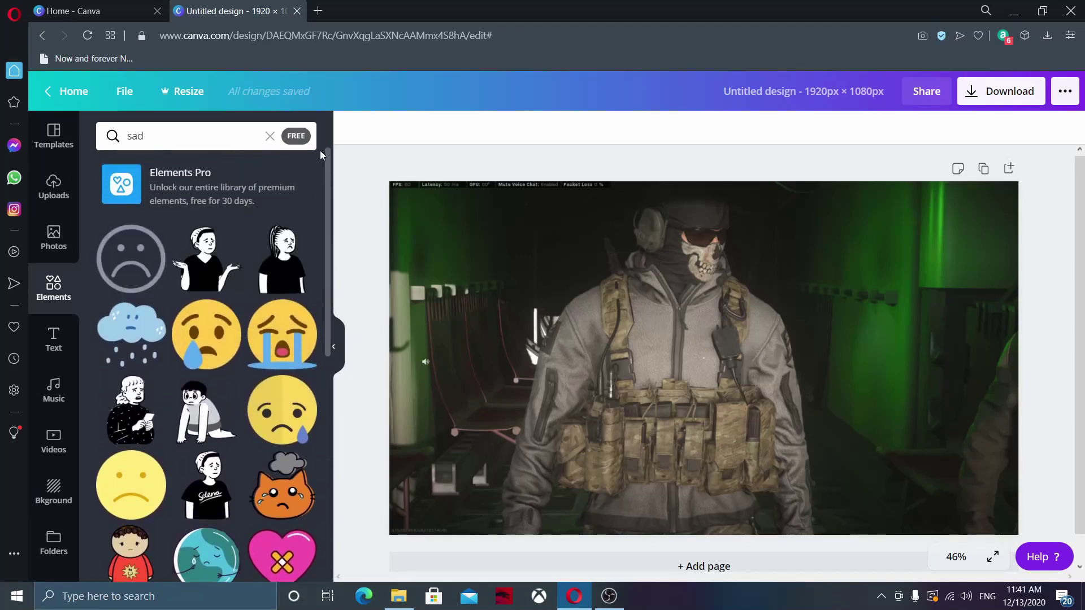
click(269, 137)
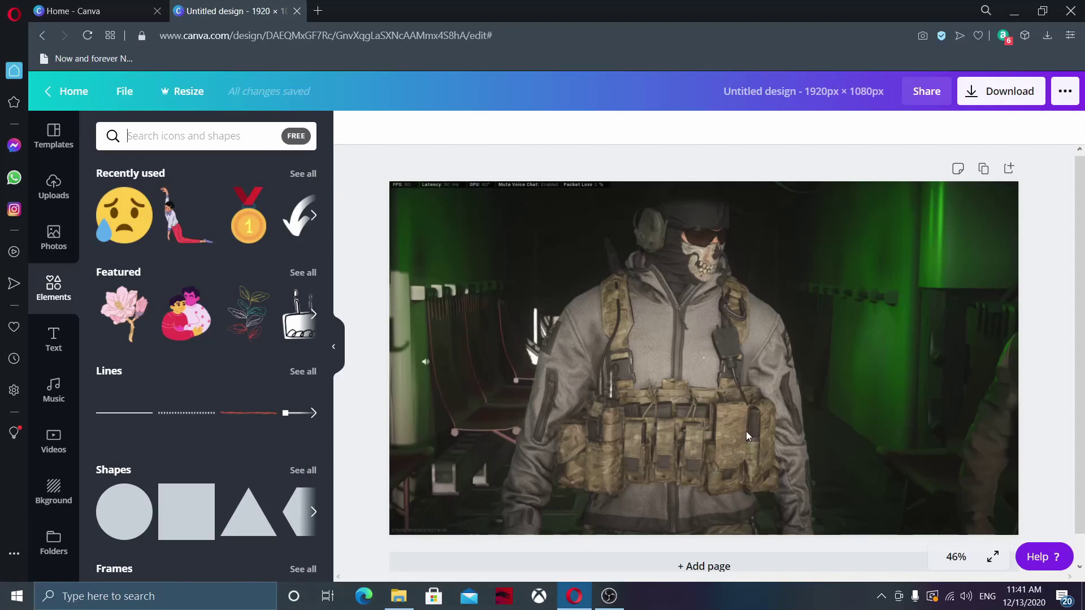
mouse_move(251, 215)
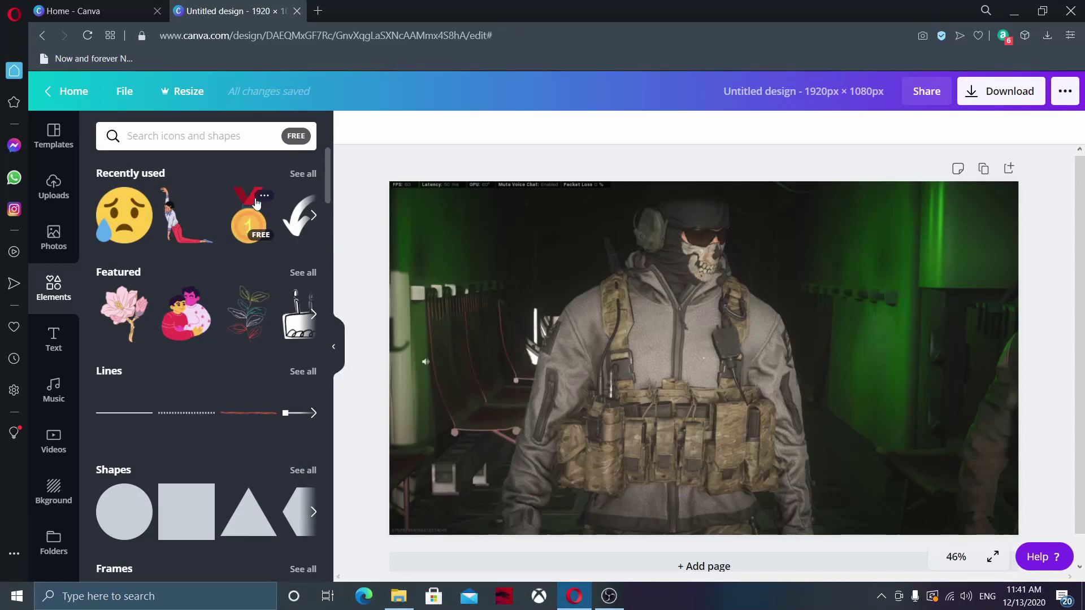
- Add the gold number-1 medal graphic and position it on the soldier's chest
click(245, 227)
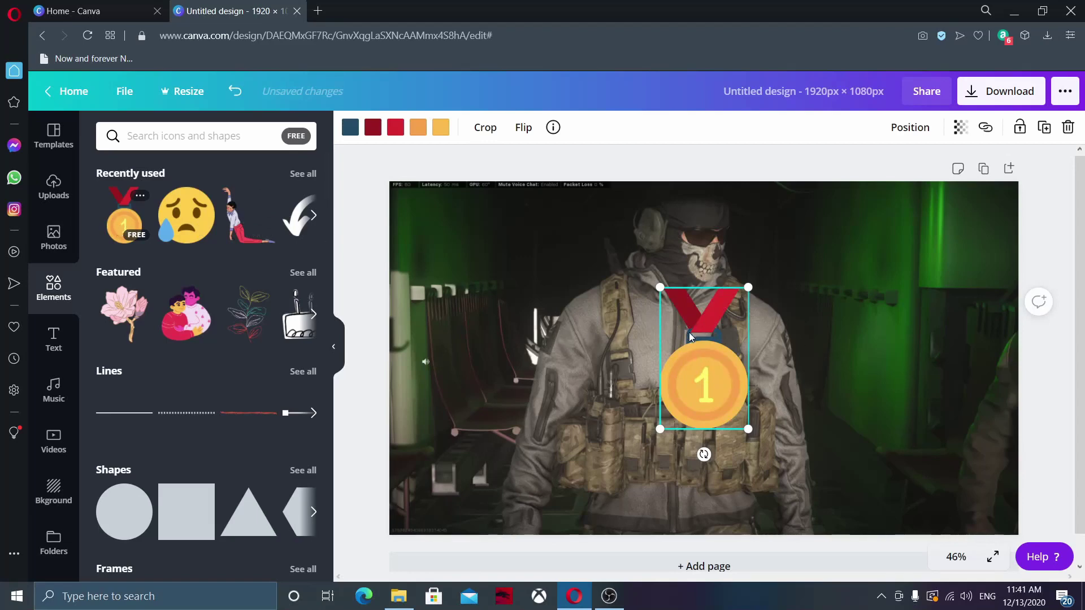
drag(702, 357, 682, 345)
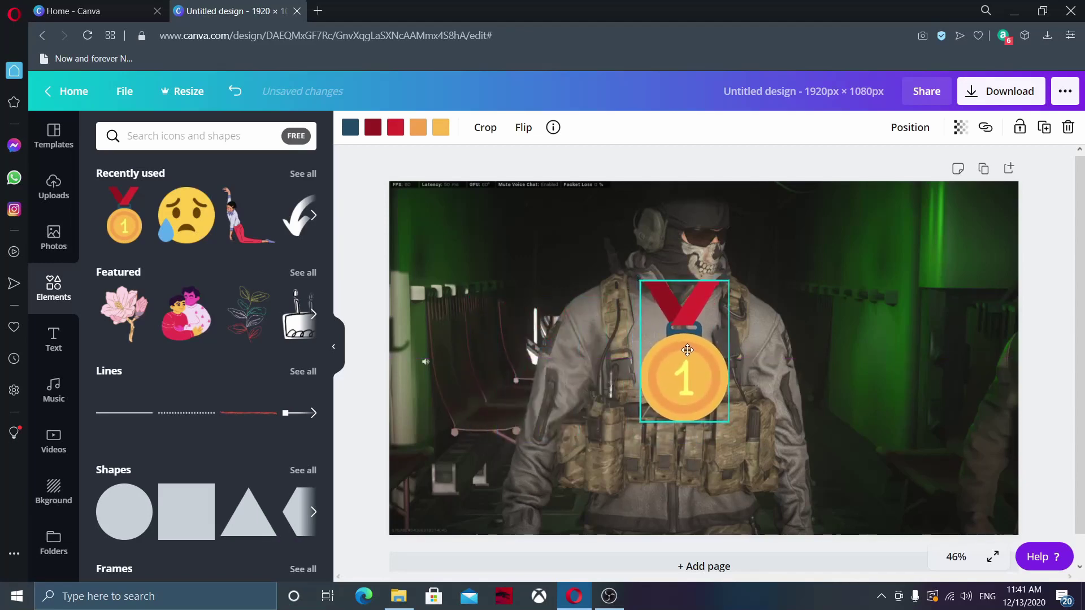
drag(683, 344, 686, 349)
click(779, 298)
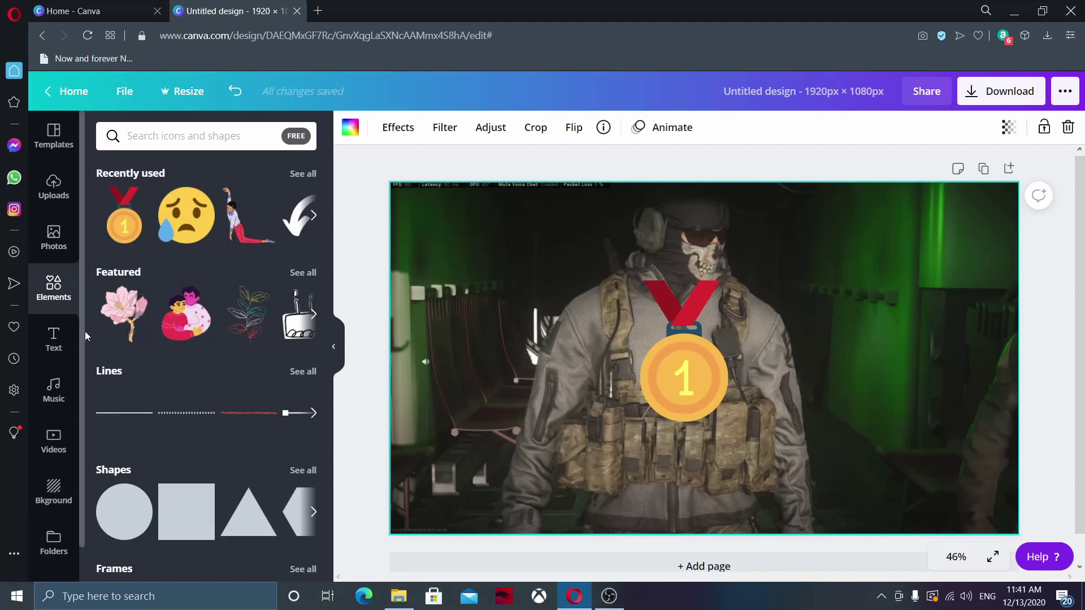
click(66, 334)
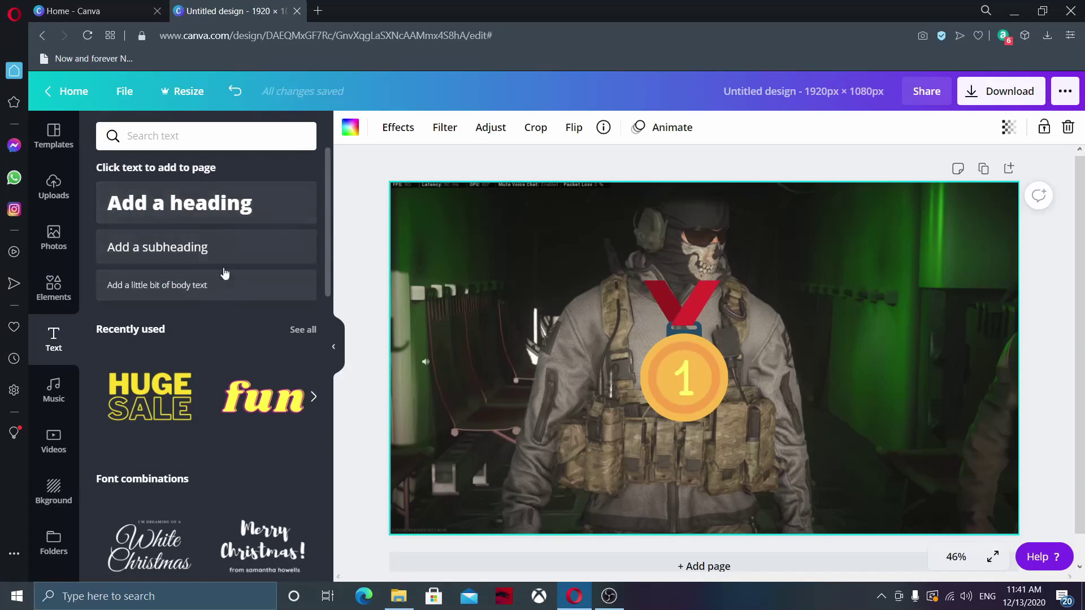
- Add the HUGE SALE text template, move it to the upper right and shrink it
drag(325, 265, 364, 471)
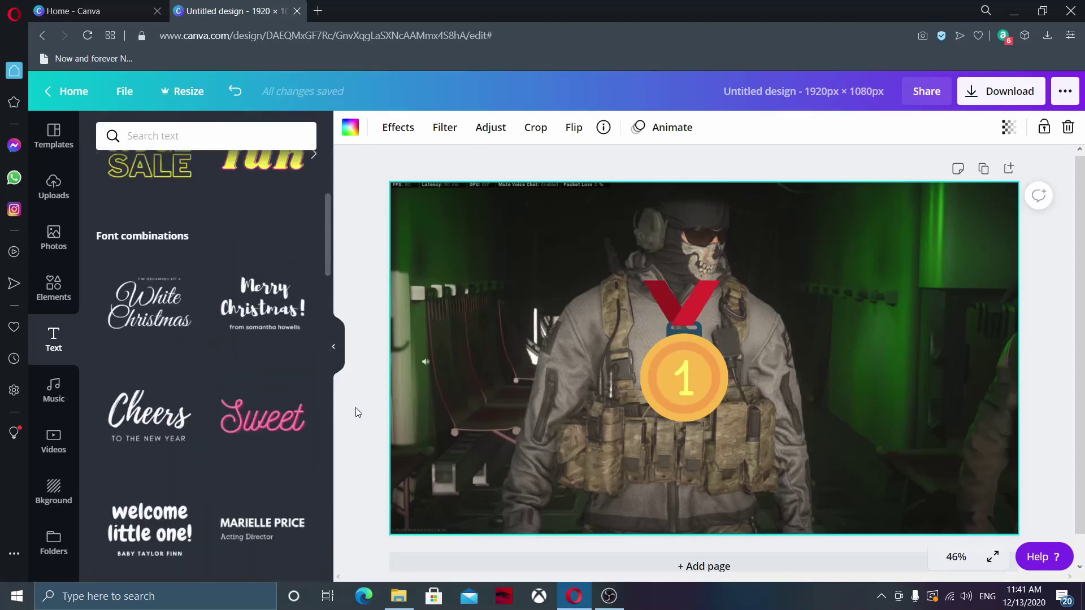
drag(364, 470, 352, 349)
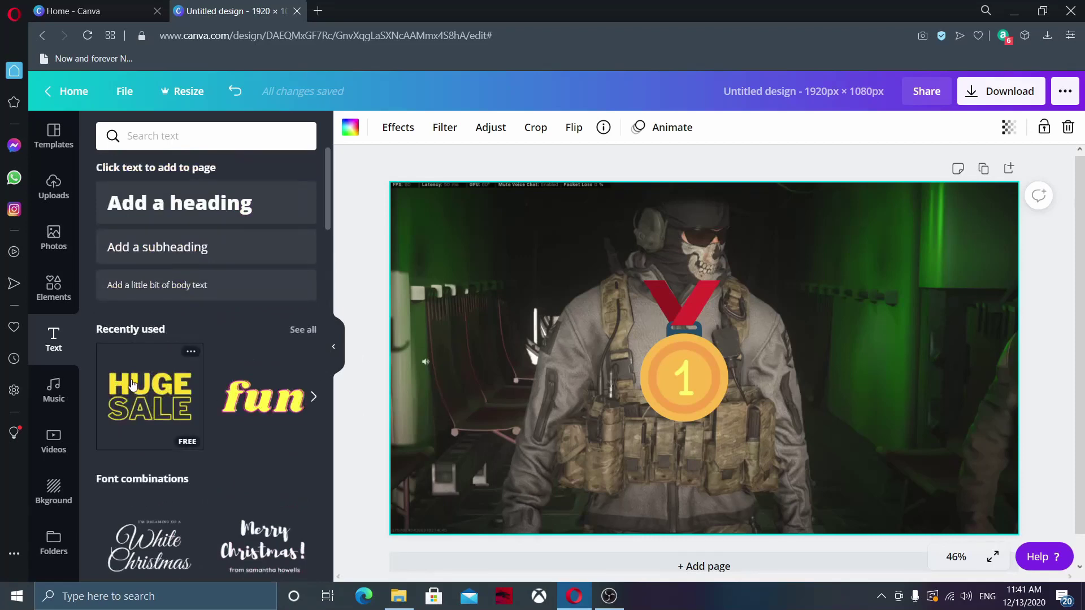
click(150, 396)
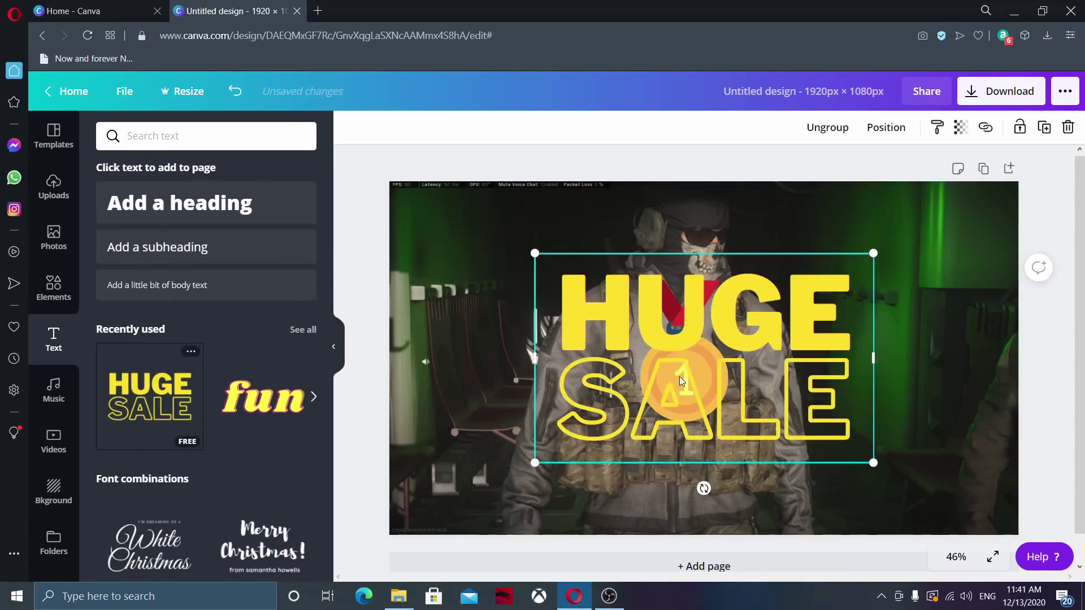
drag(679, 376, 820, 311)
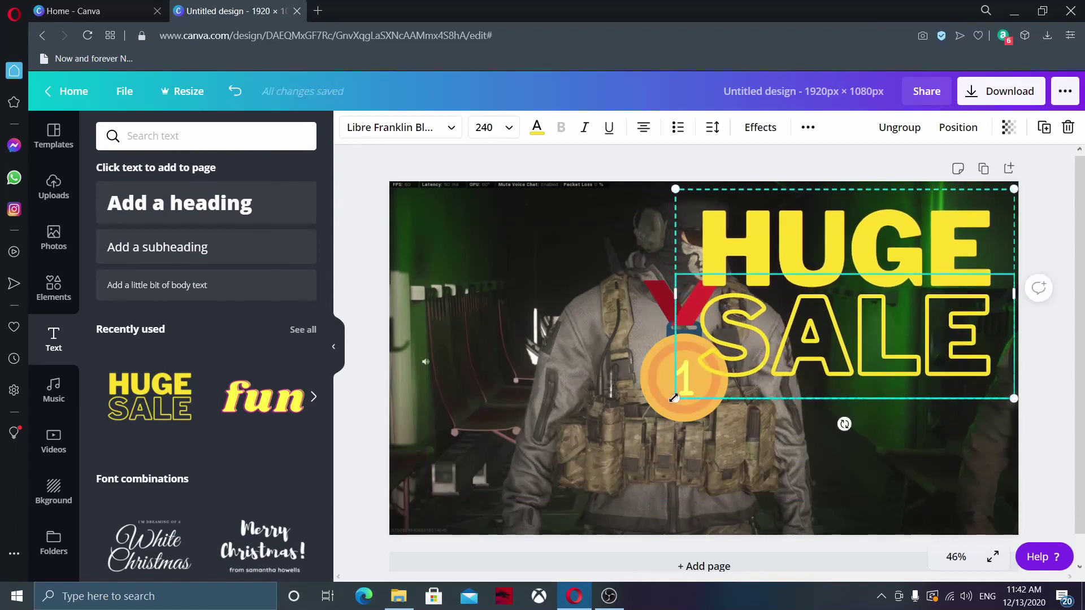
drag(674, 398, 759, 347)
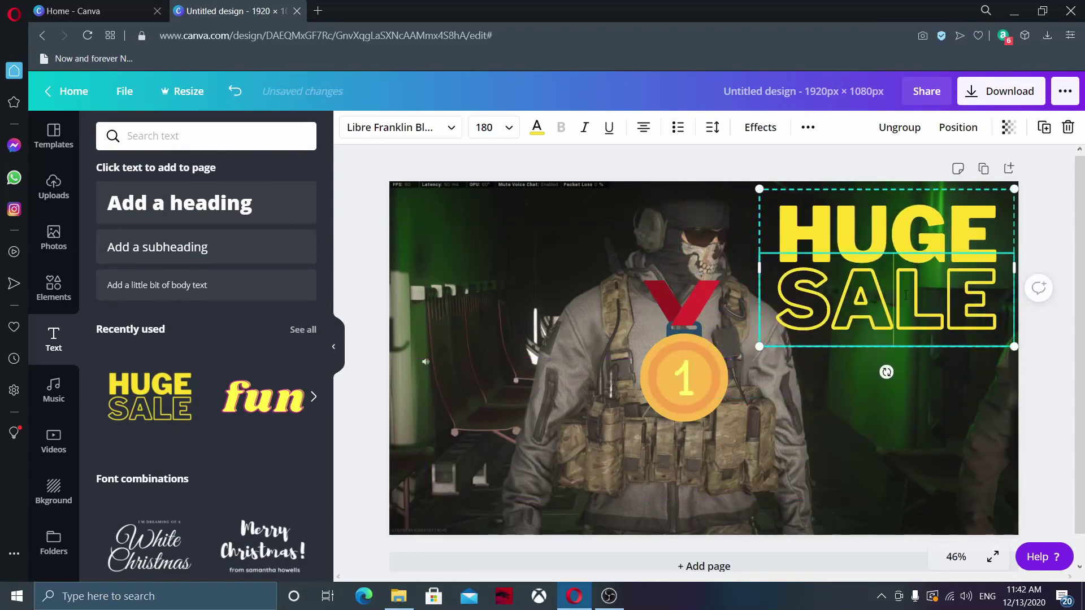
- Delete the word SALE, leaving only HUGE, then shrink and nudge the text group
right_click(906, 295)
click(816, 308)
double_click(815, 308)
key(BackSpace)
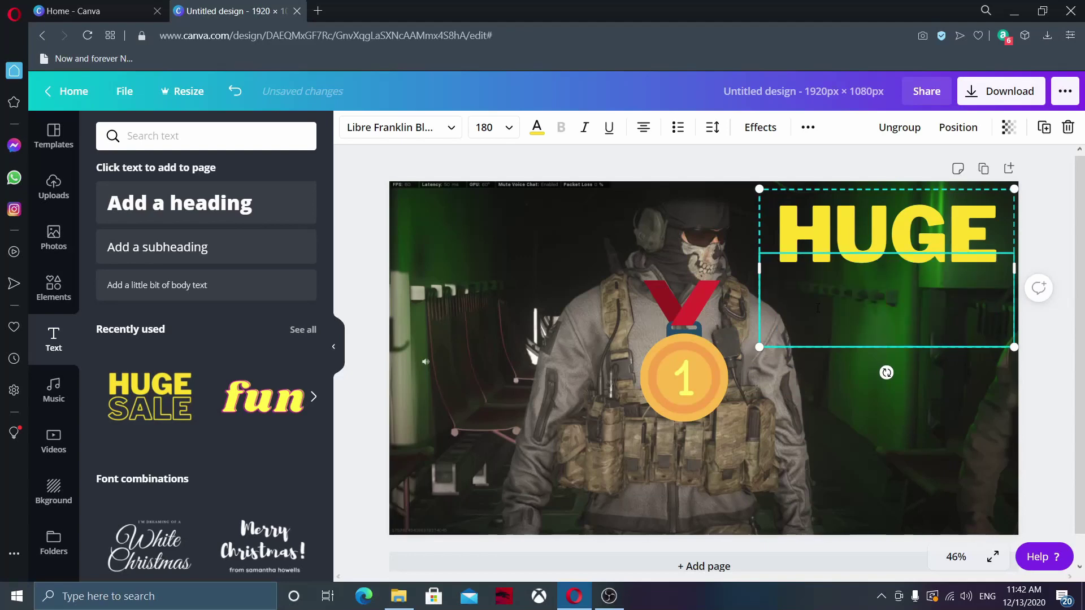
click(897, 245)
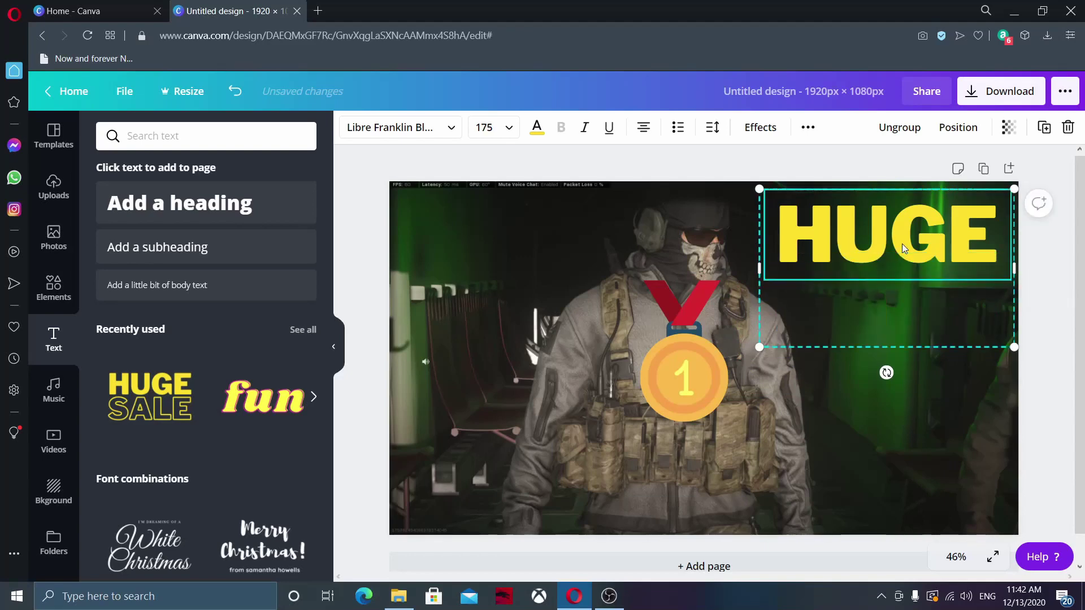
click(883, 343)
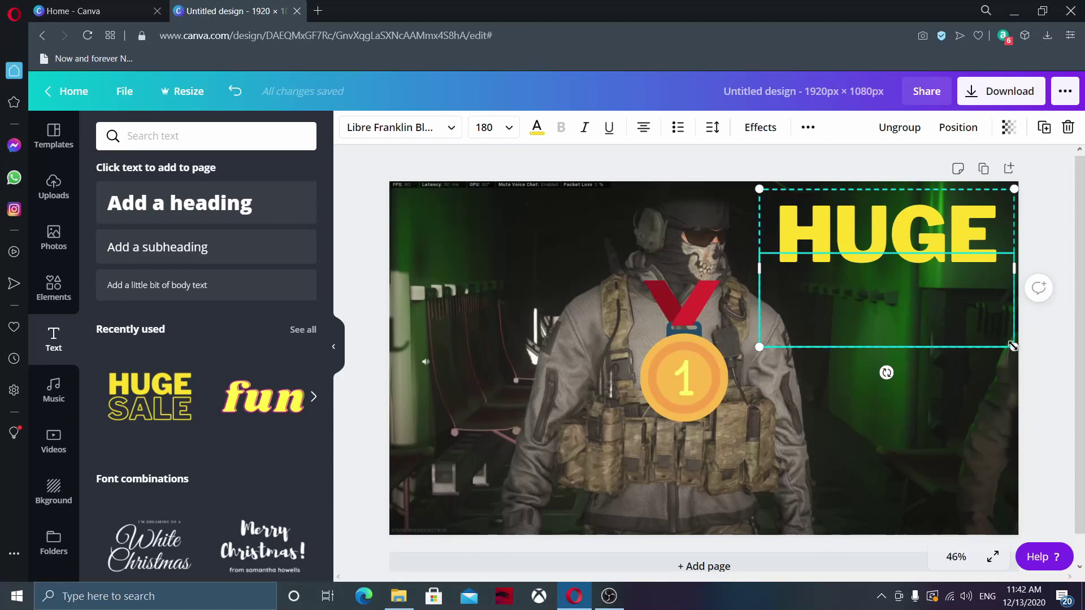
drag(1013, 347, 1019, 326)
drag(874, 230, 883, 236)
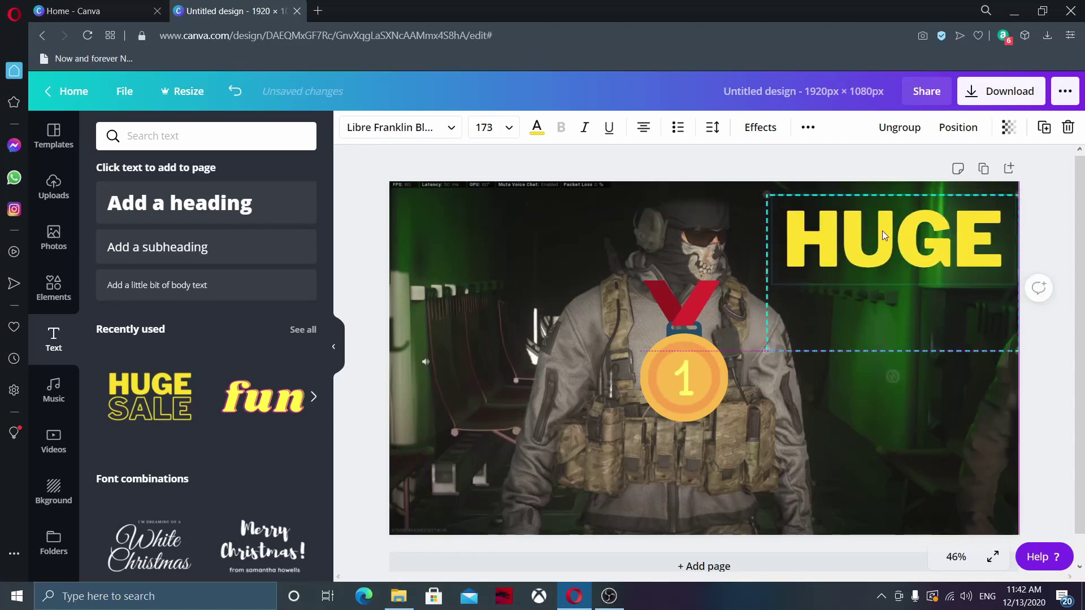
- Replace HUGE with the heading 'FIRST WAR ZONE VICTORY' and select all its text
double_click(866, 261)
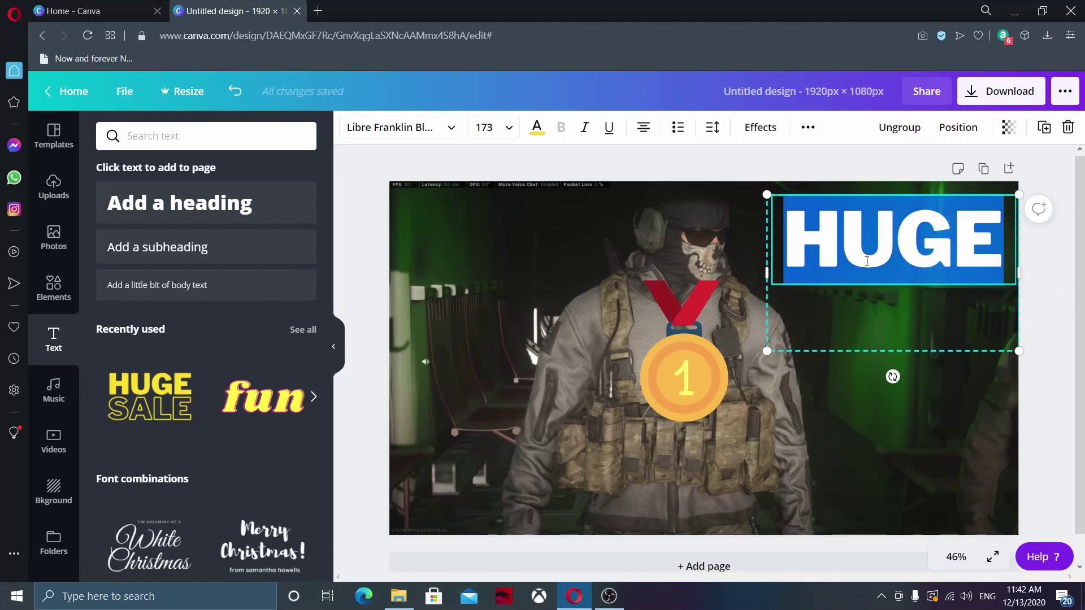
text(FIRST)
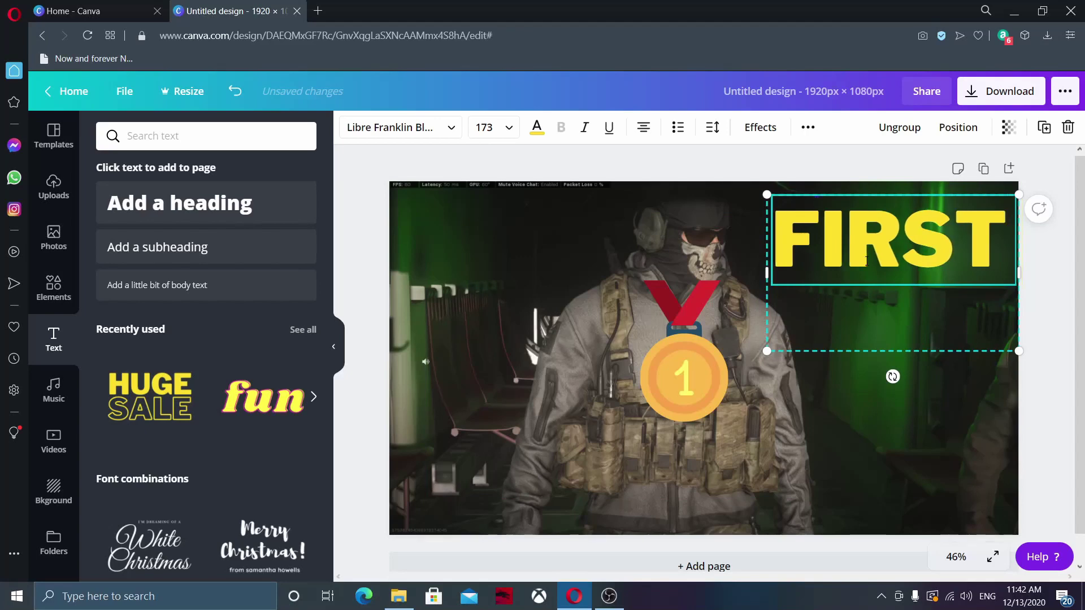
text( WAR ZONE)
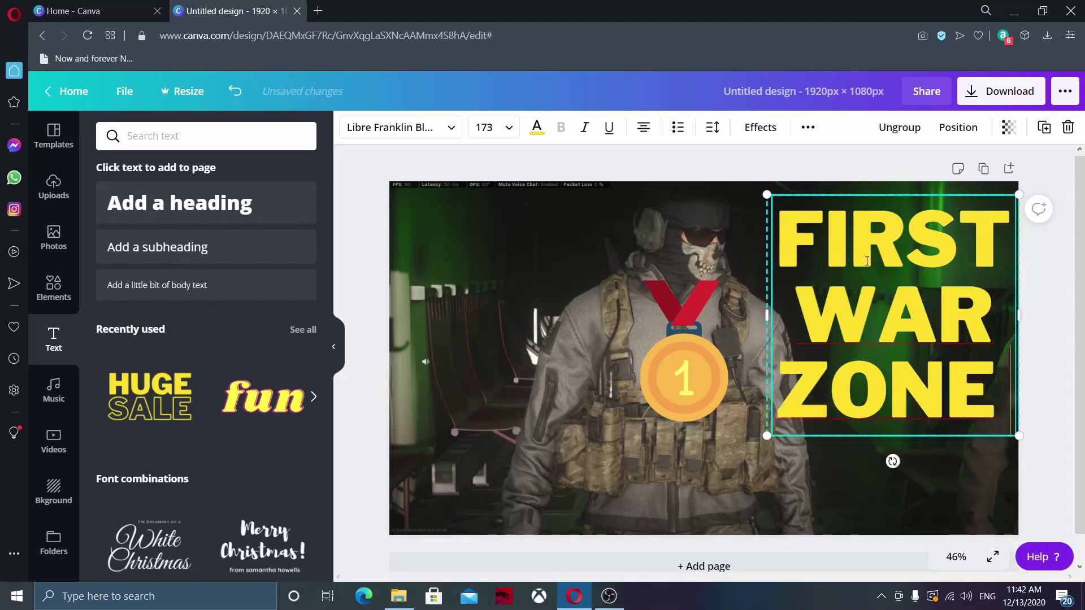
text( VICTORY)
key(ctrl+a)
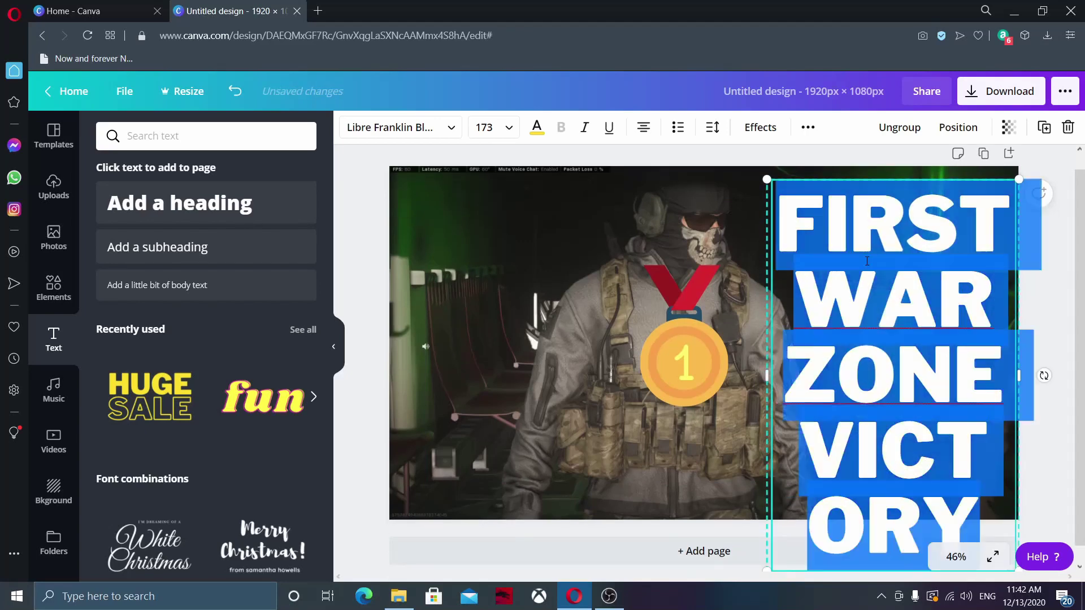
click(507, 130)
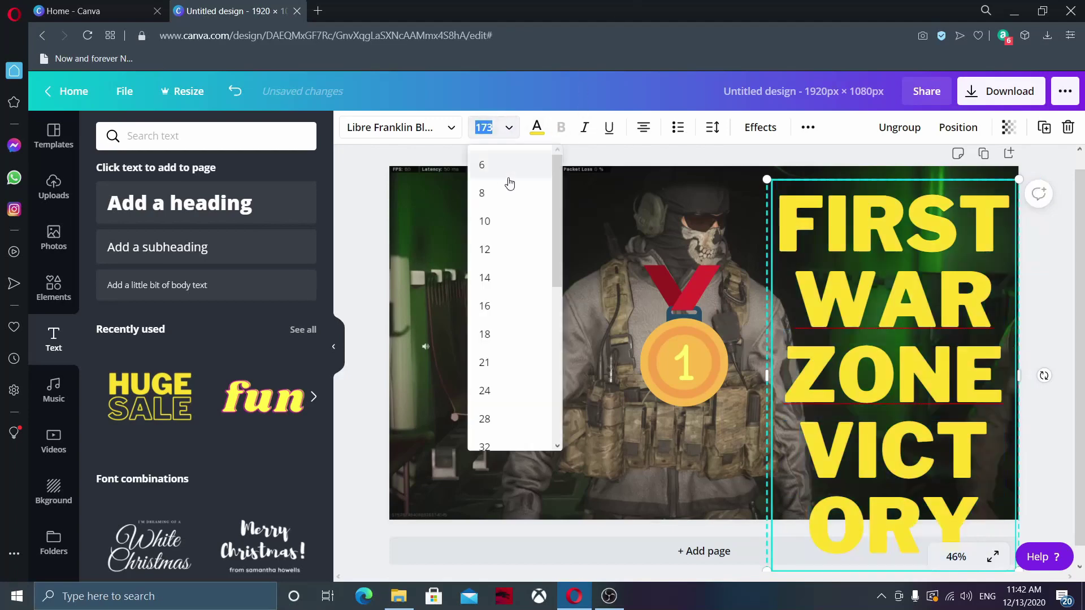
- Resize the heading to 48 and shift it slightly down and left
click(495, 337)
click(501, 128)
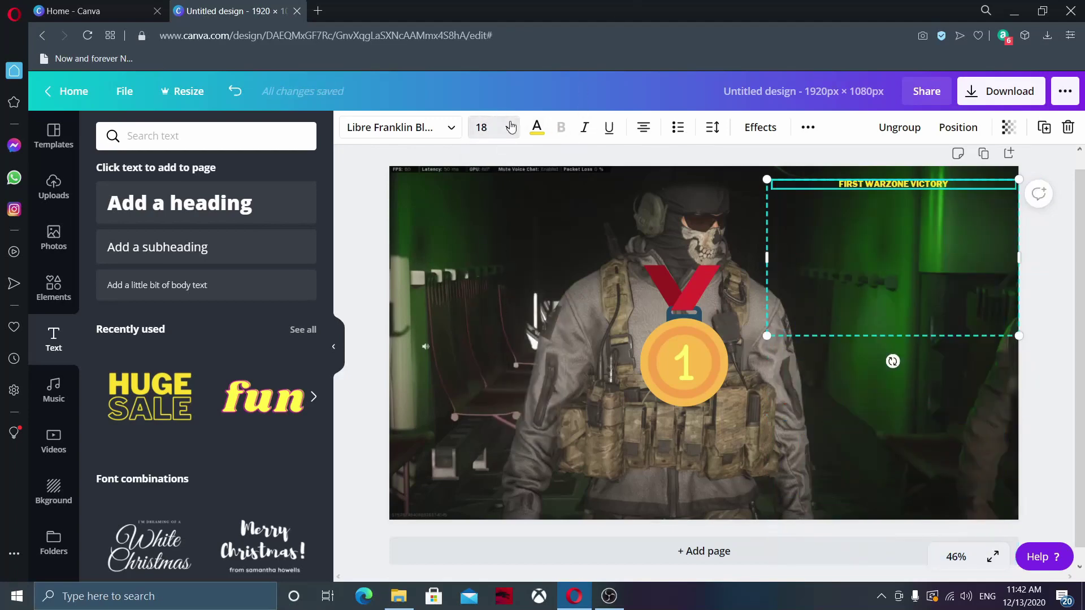
click(510, 127)
scroll(513, 404, down, 3)
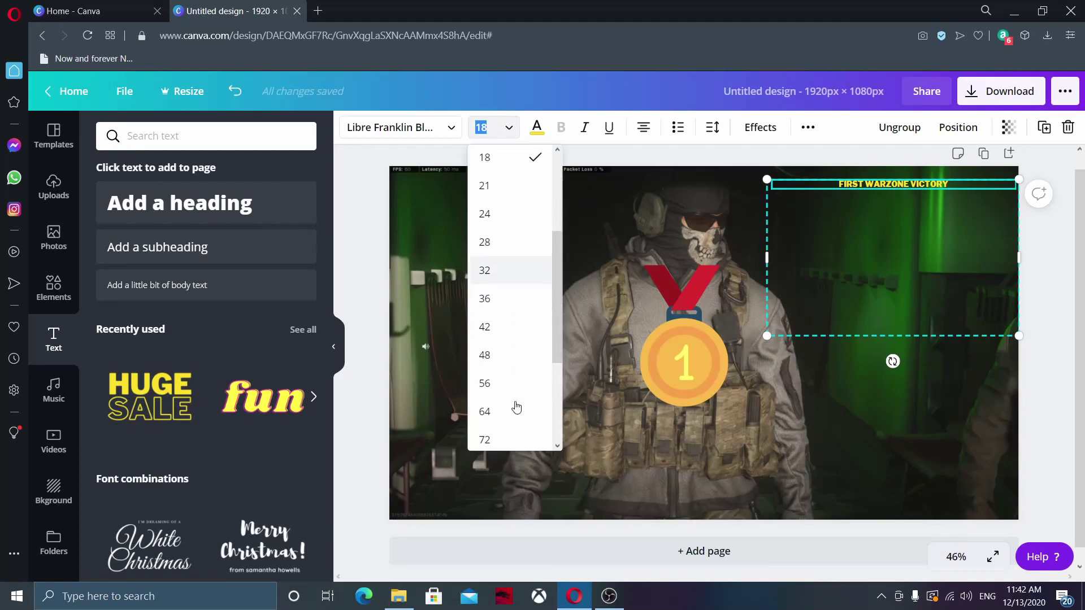
click(502, 355)
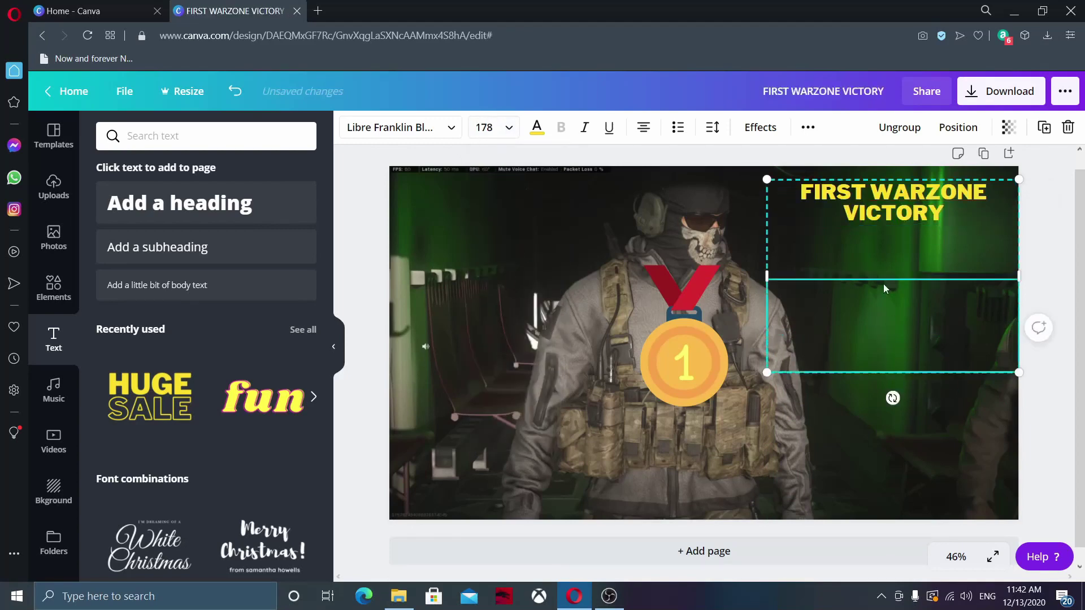
click(939, 427)
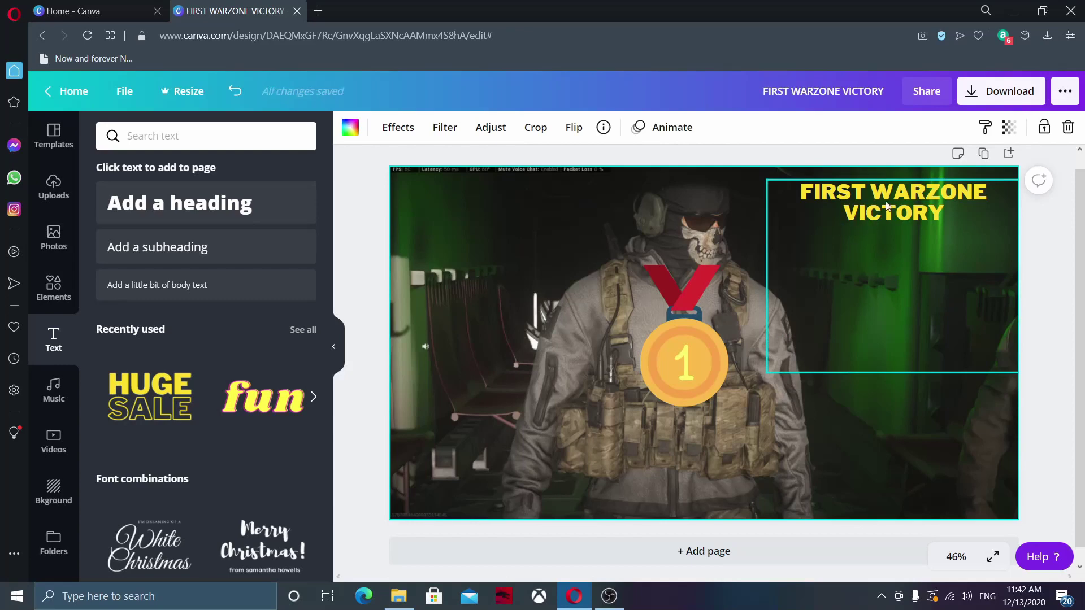
drag(869, 228, 899, 259)
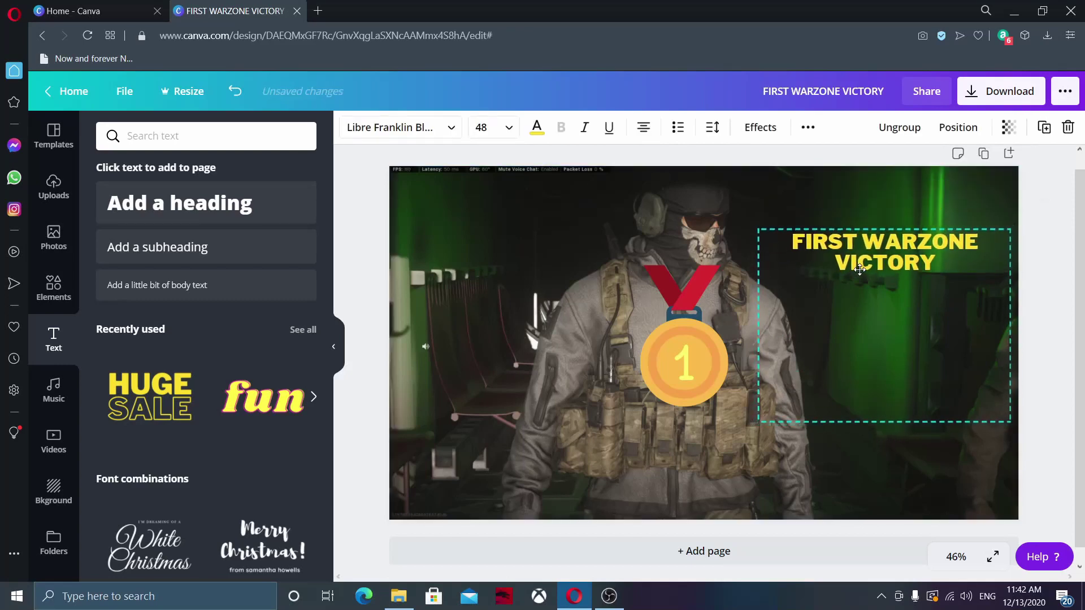
click(969, 483)
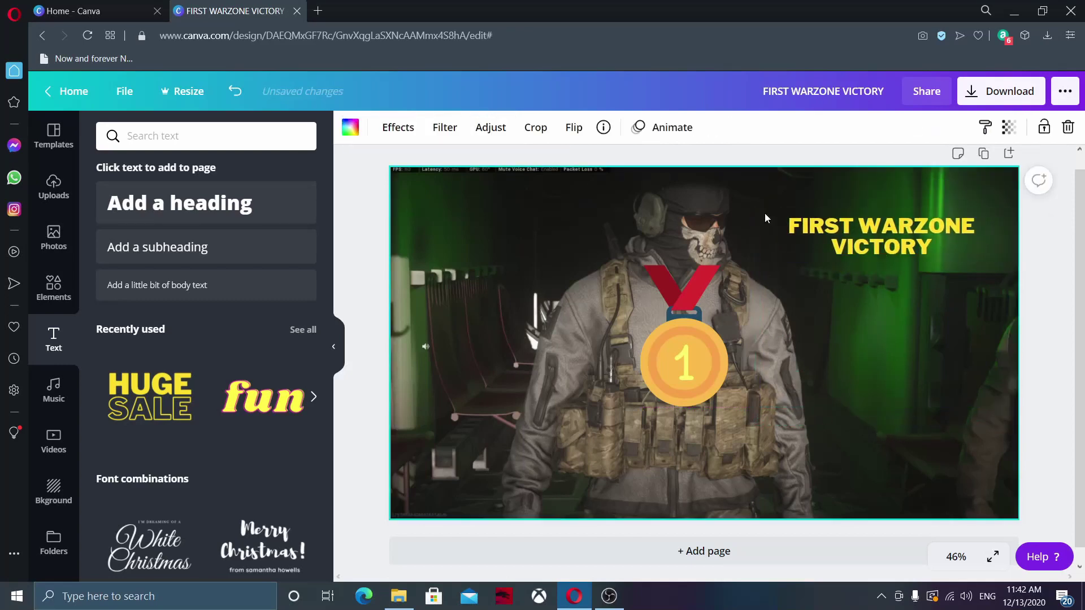
- Set the heading text to size 96 and move it up toward the top-right edge
click(925, 243)
click(904, 249)
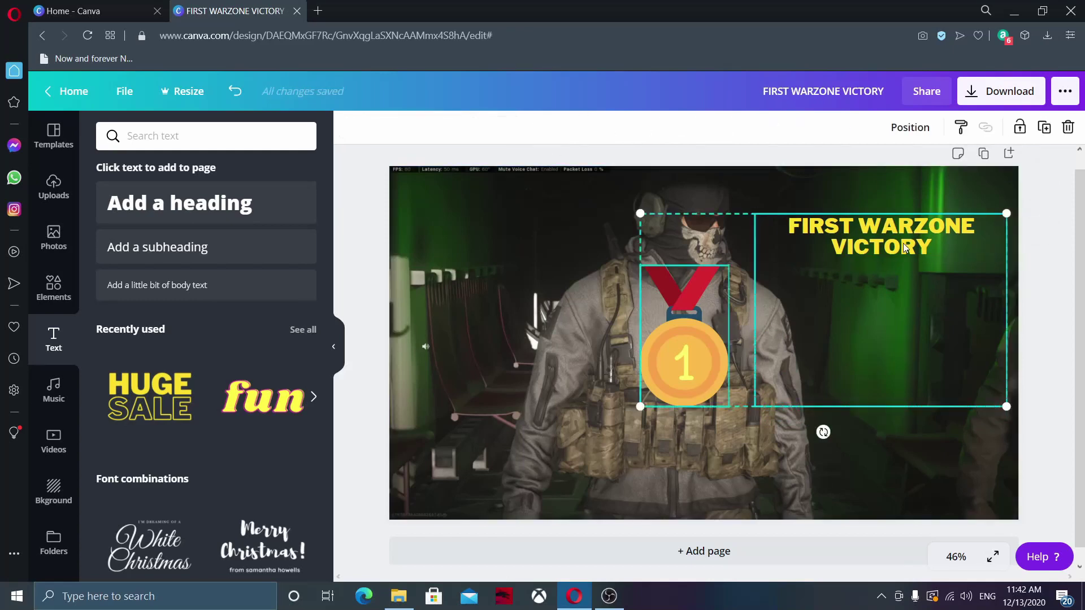
click(874, 198)
click(881, 236)
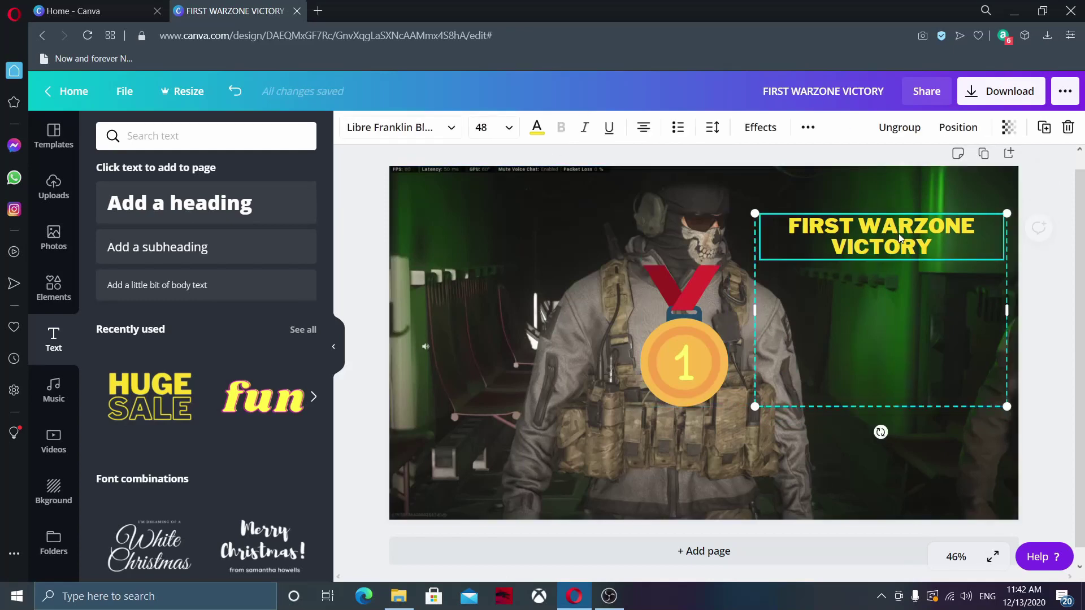
click(504, 129)
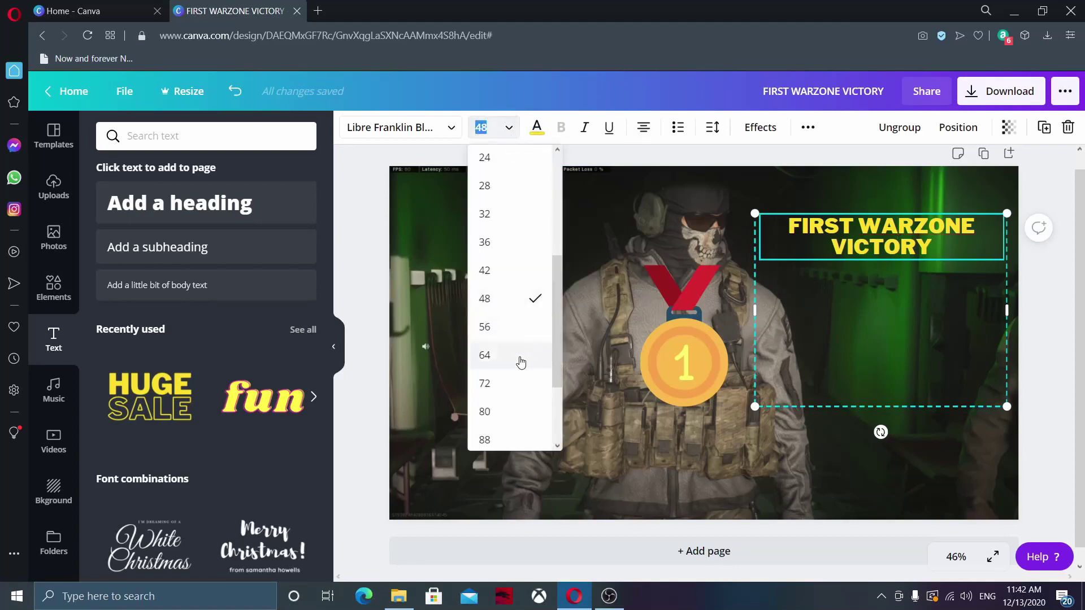
scroll(517, 362, down, 1)
click(514, 396)
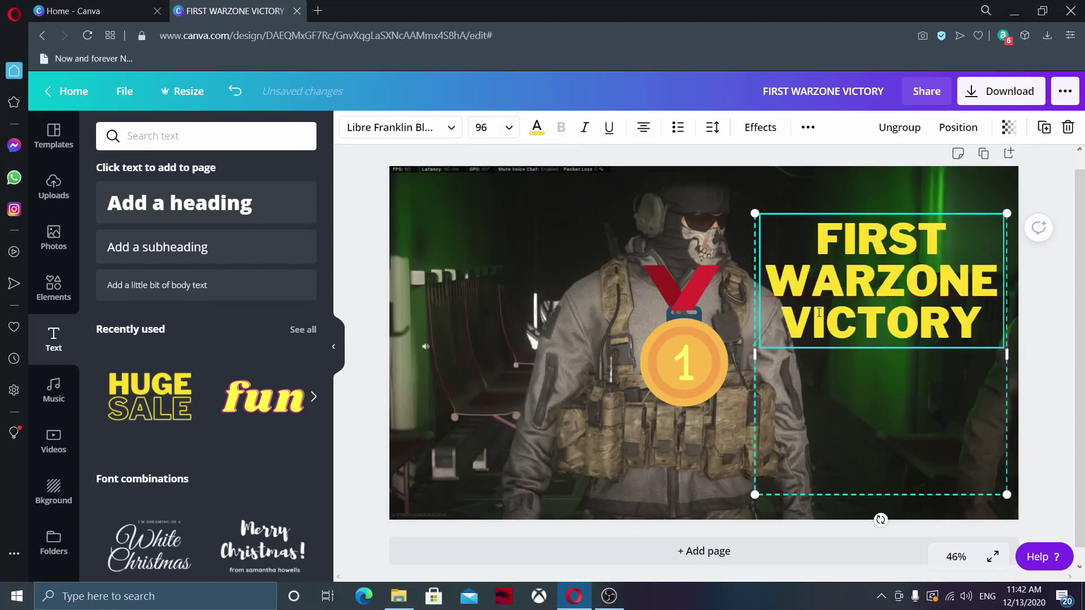
click(951, 173)
drag(897, 281, 869, 236)
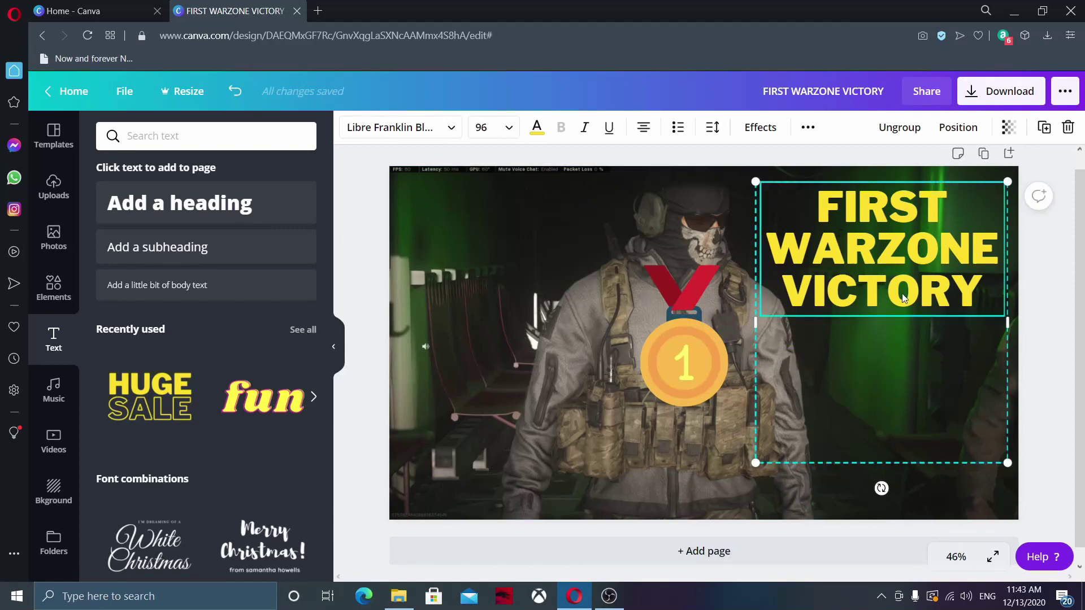
- Duplicate the FIRST WARZONE VICTORY heading and resize the copy into one line
click(693, 265)
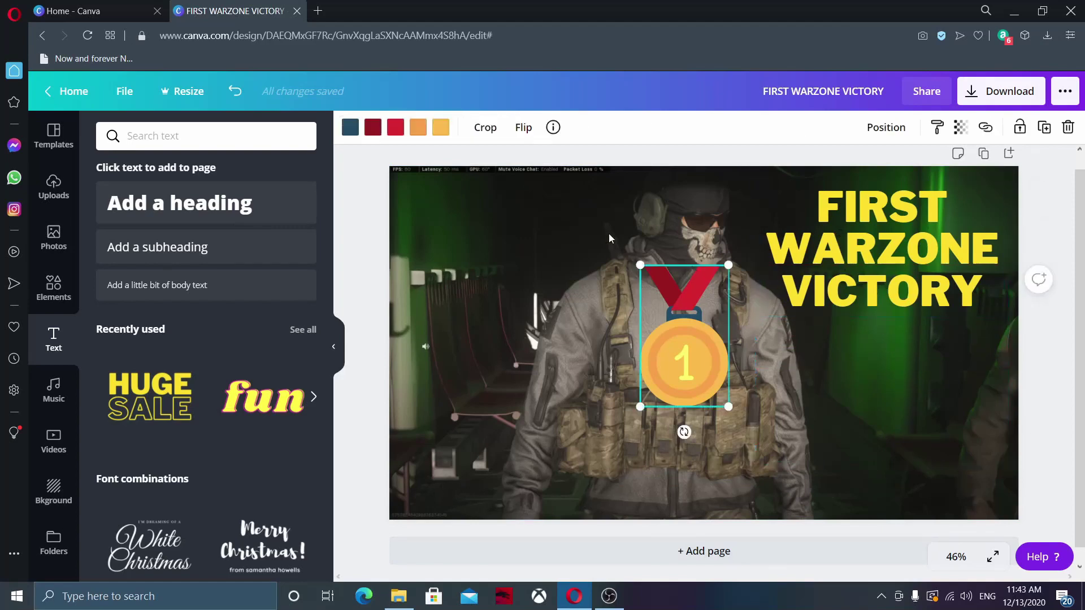
key(Escape)
drag(870, 205, 874, 201)
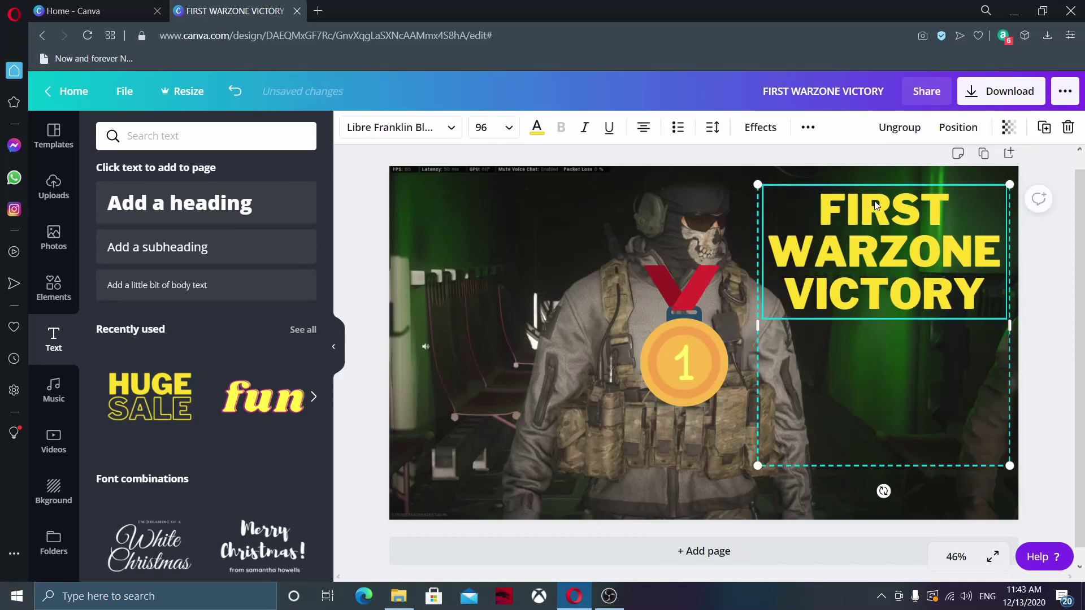
click(548, 279)
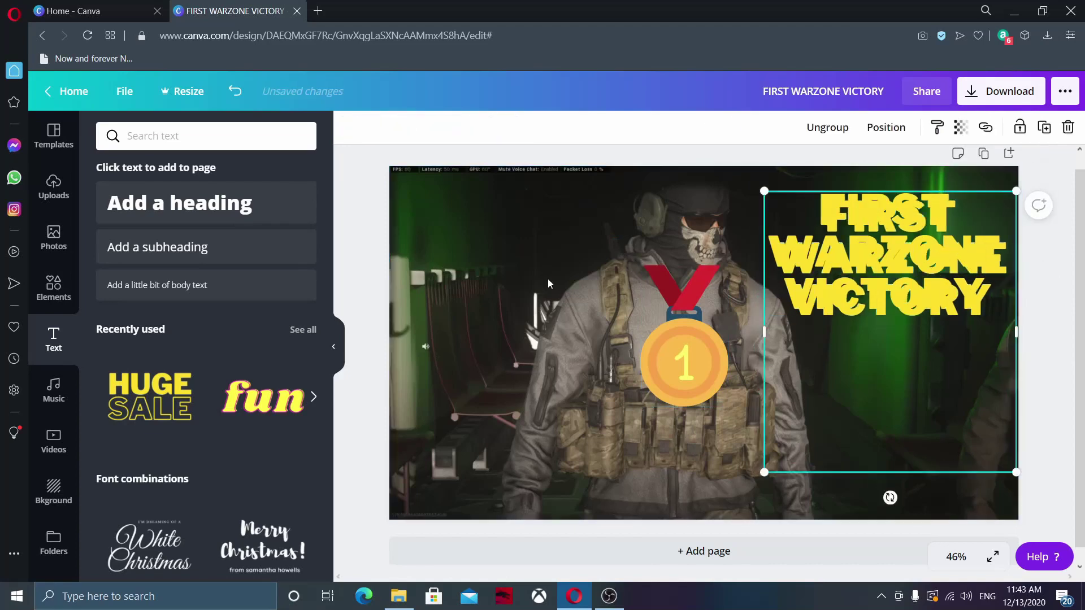
drag(984, 251, 746, 256)
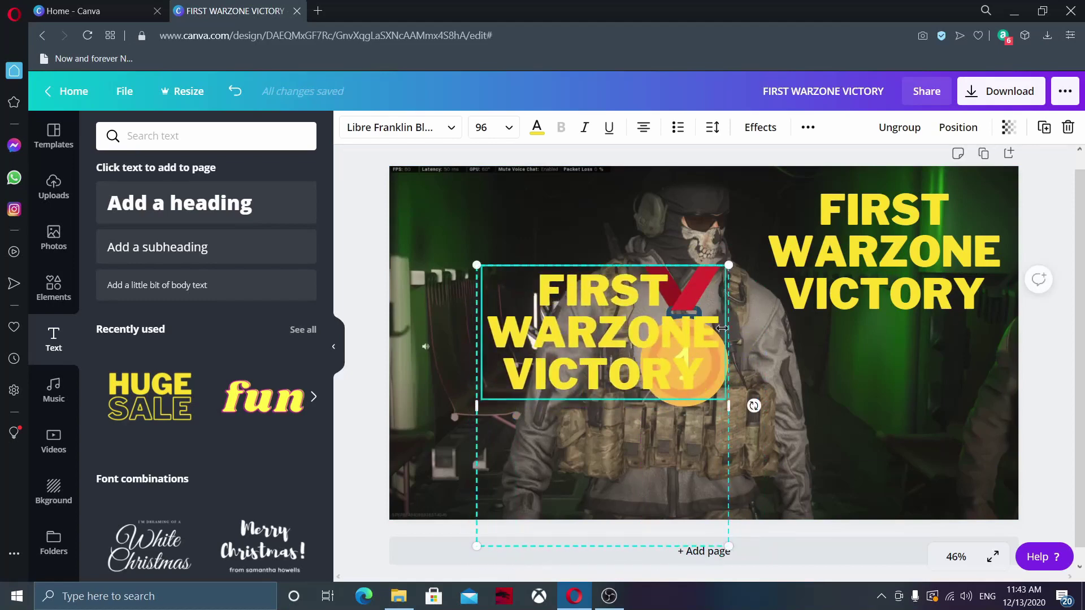
drag(722, 329, 620, 451)
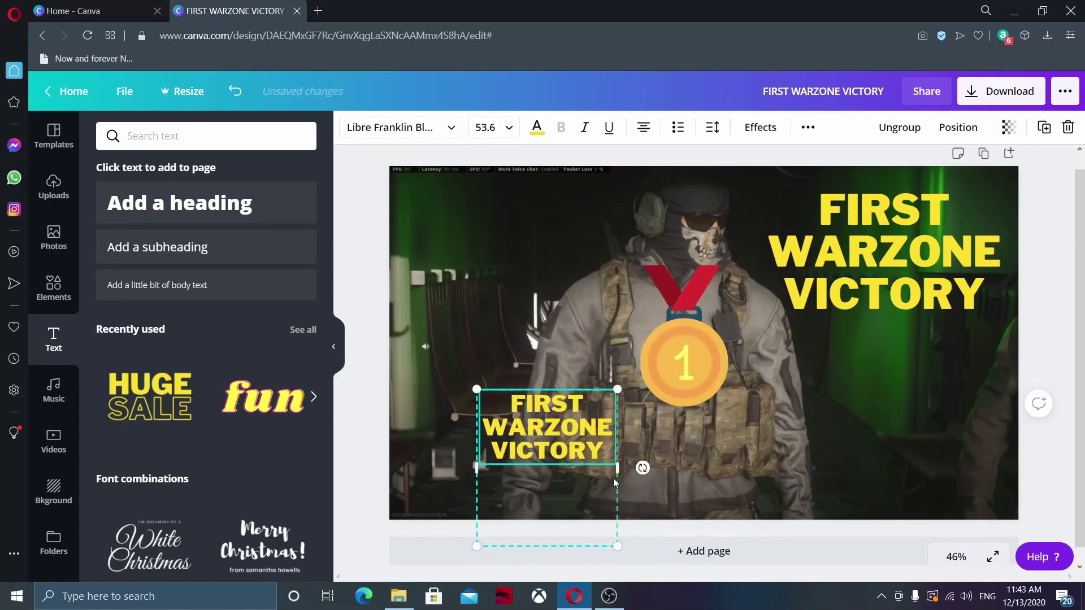
drag(641, 468, 984, 468)
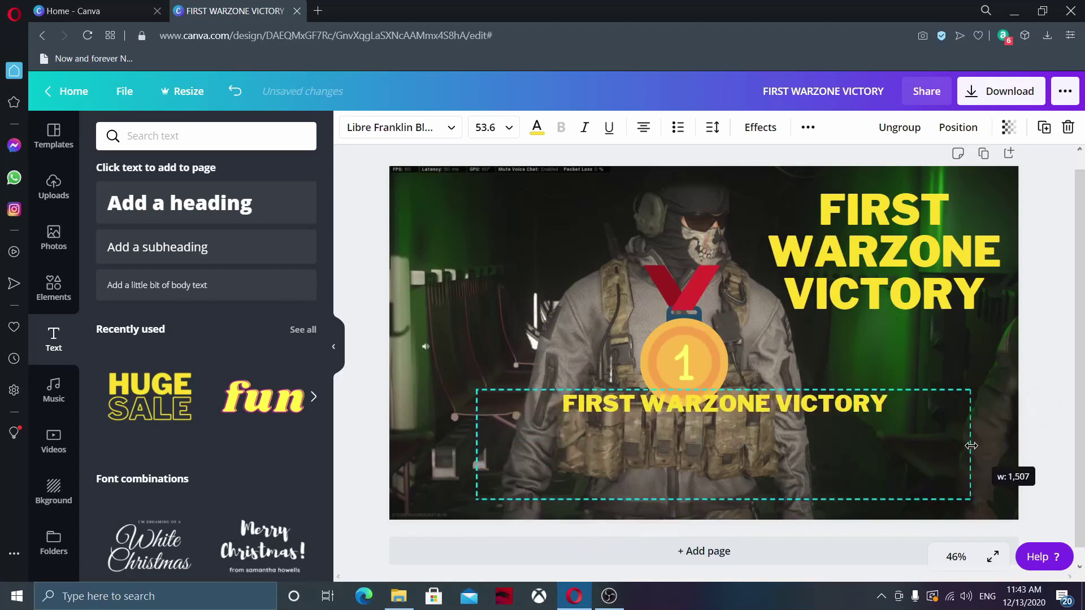
- Move the copied title down near the bottom edge of the thumbnail
click(735, 389)
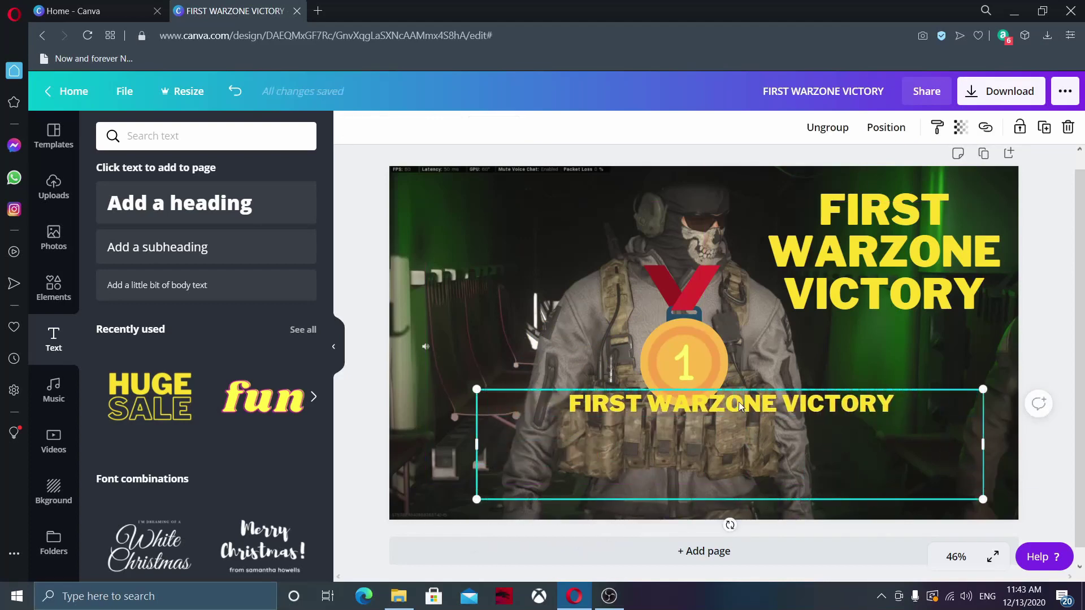
drag(743, 399, 743, 431)
click(748, 404)
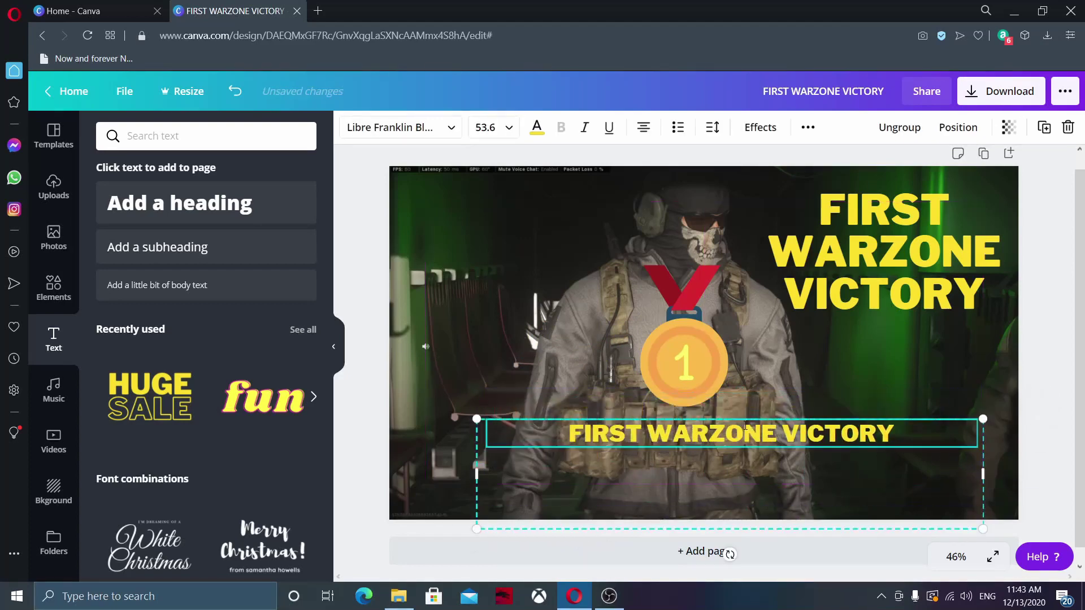
double_click(712, 434)
key(ctrl+shift+Right)
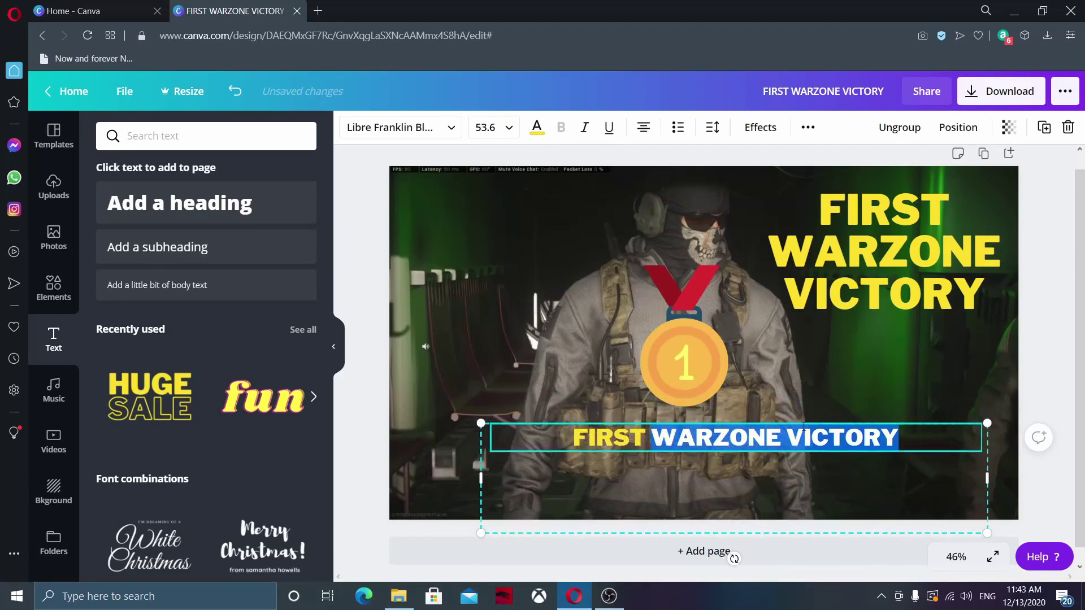
click(585, 384)
click(656, 443)
drag(621, 459, 605, 477)
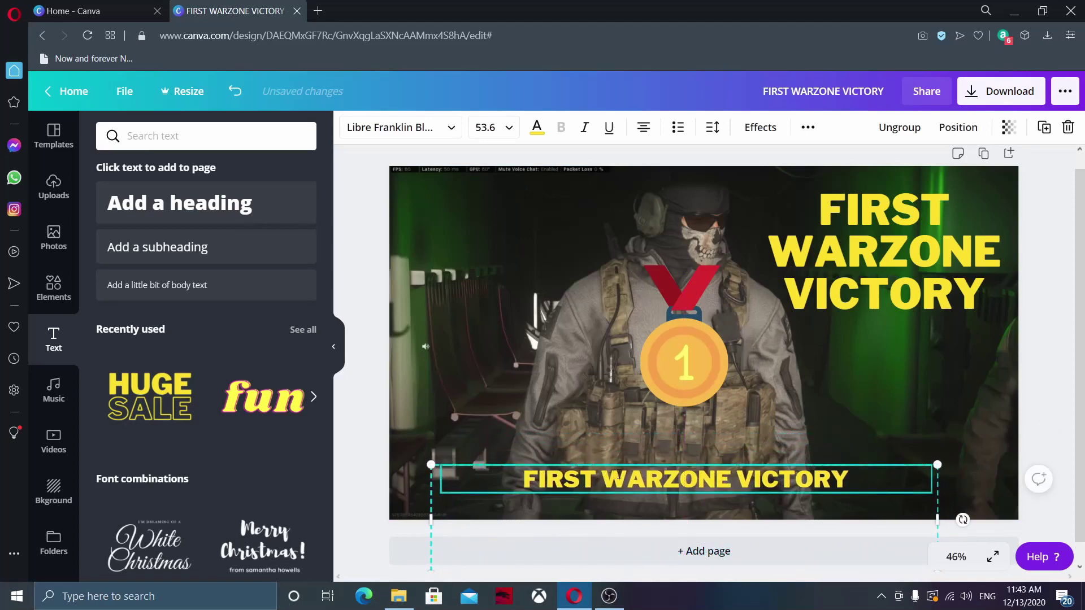
- Set the bottom title's font size to 72
click(511, 131)
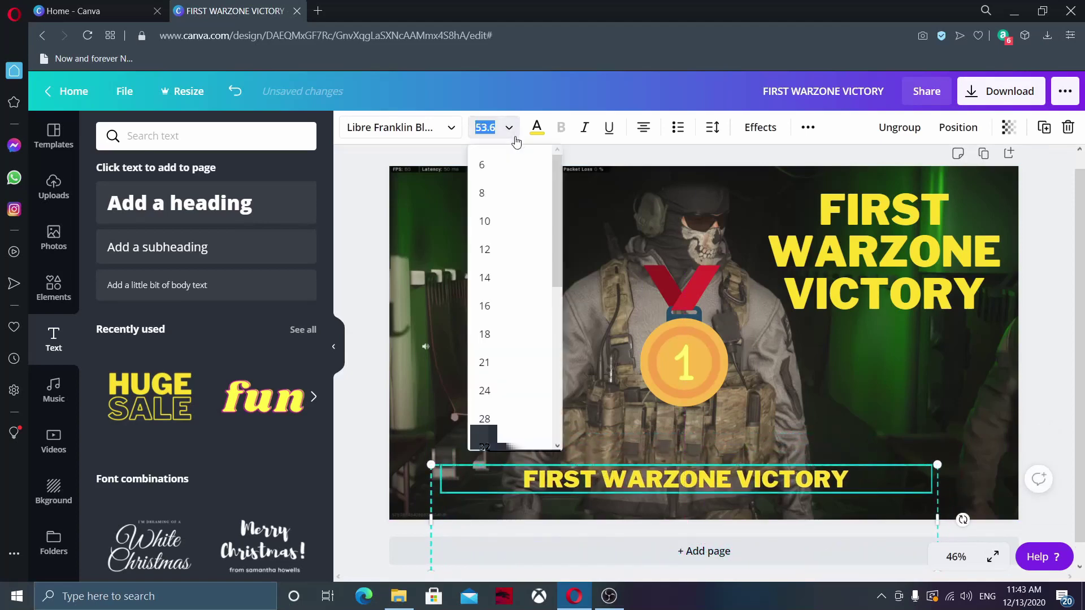
scroll(521, 408, down, 3)
click(520, 402)
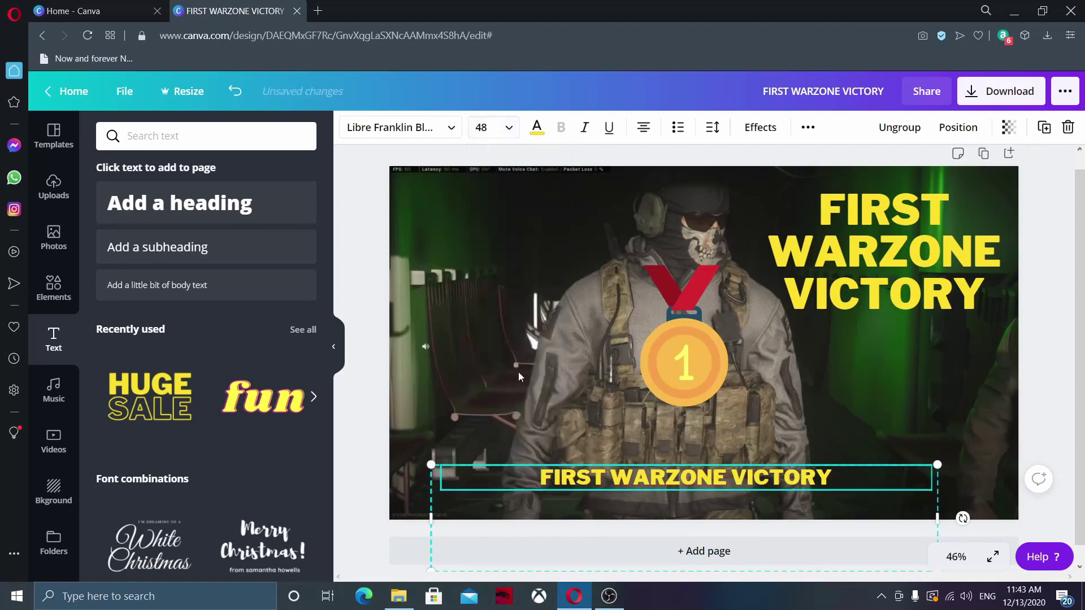
click(497, 129)
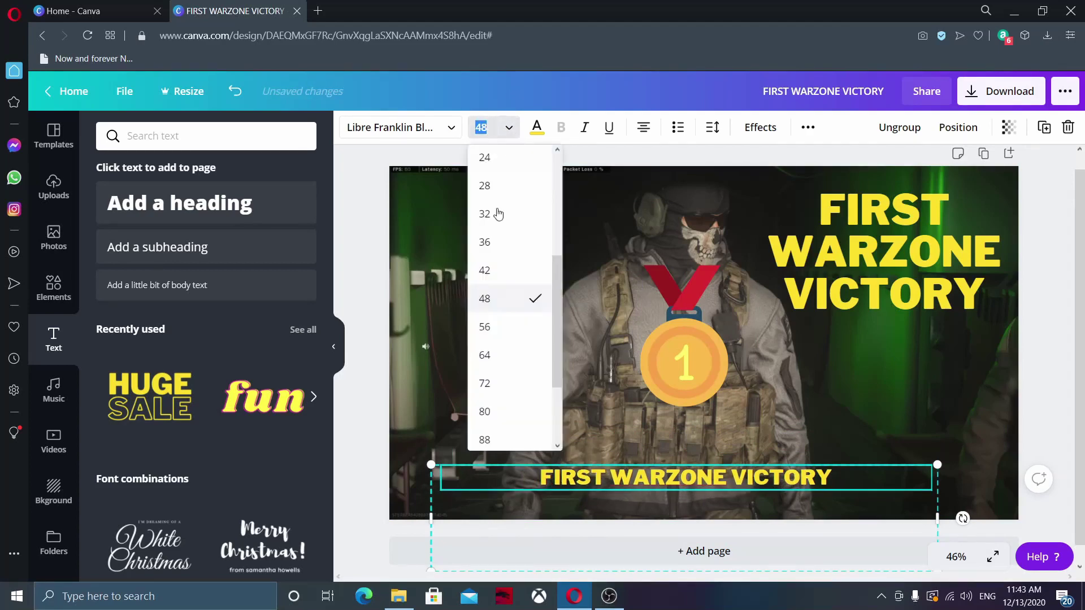
scroll(509, 339, down, 2)
click(482, 331)
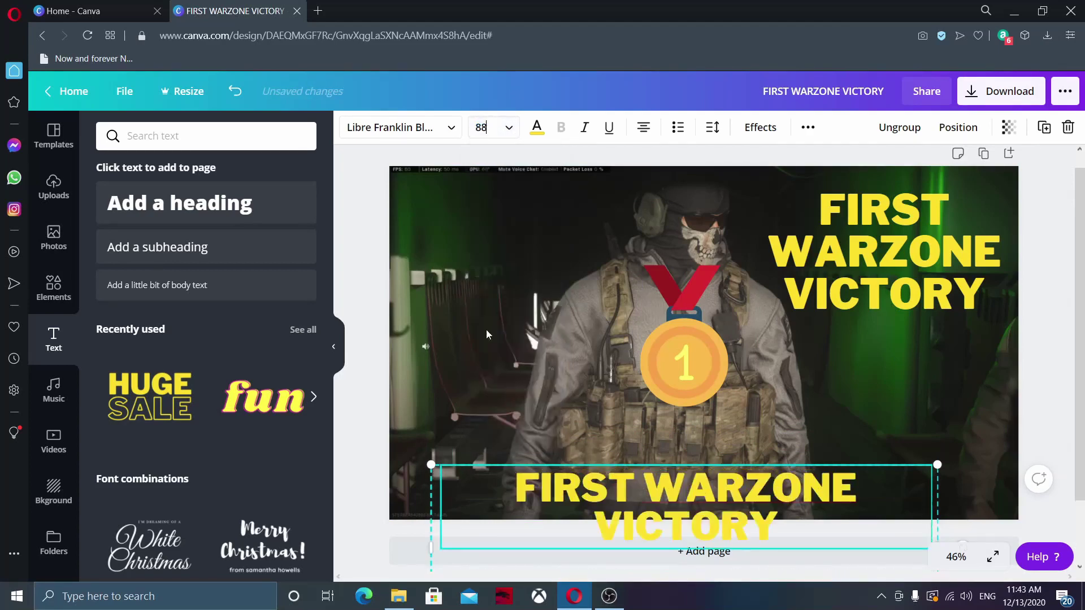
click(500, 130)
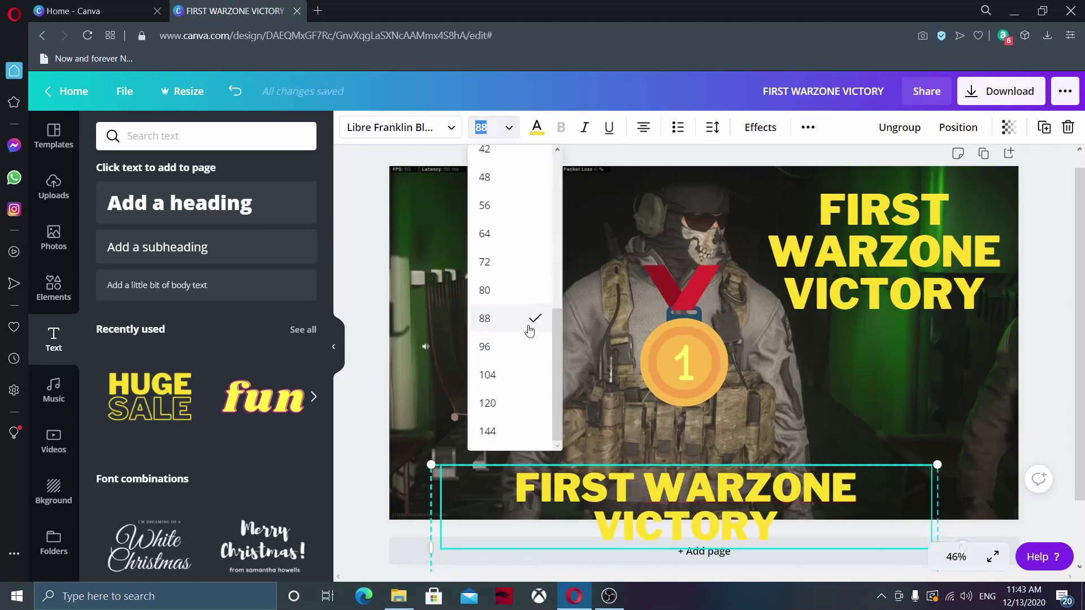
click(496, 261)
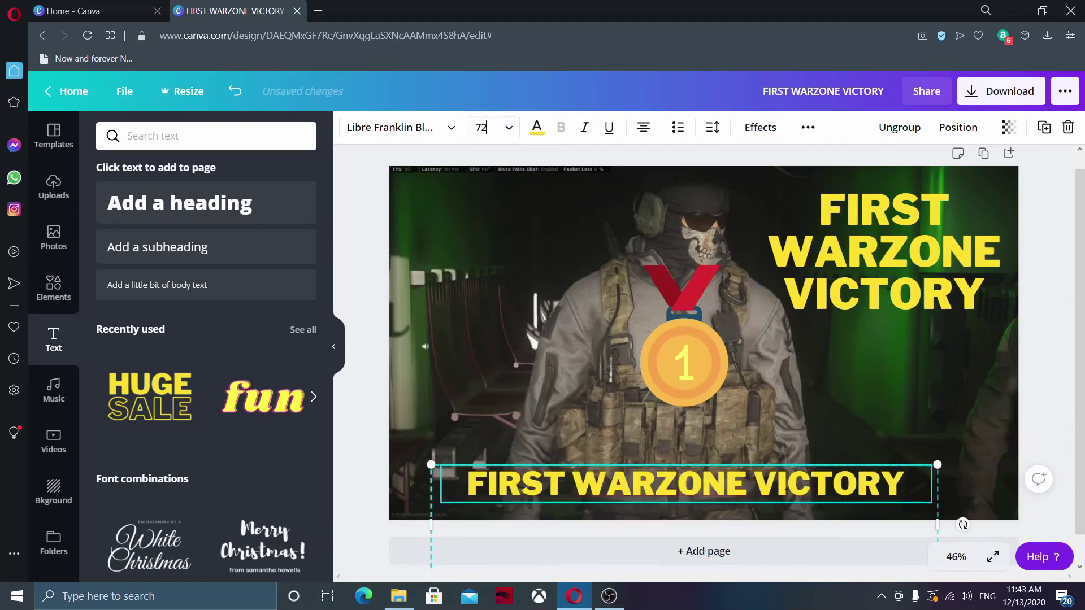
- Retype the bottom title as 'CALL OF DUTY WARZONE HINDI', widen it onto one line, and center it
triple_click(796, 483)
text(C)
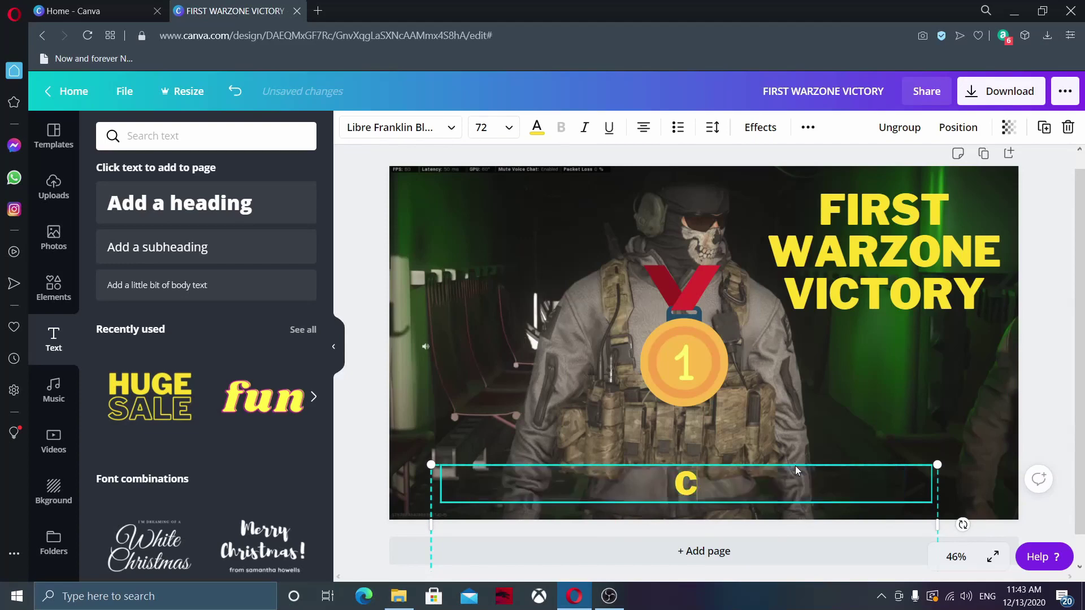
text(ALL OF D)
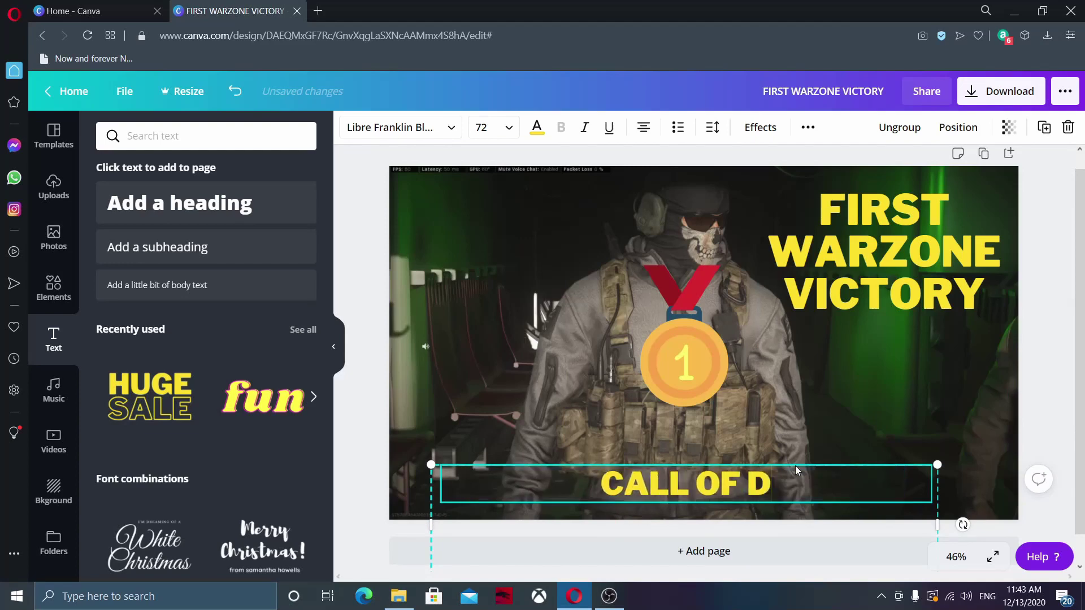
text(UTY WARZO)
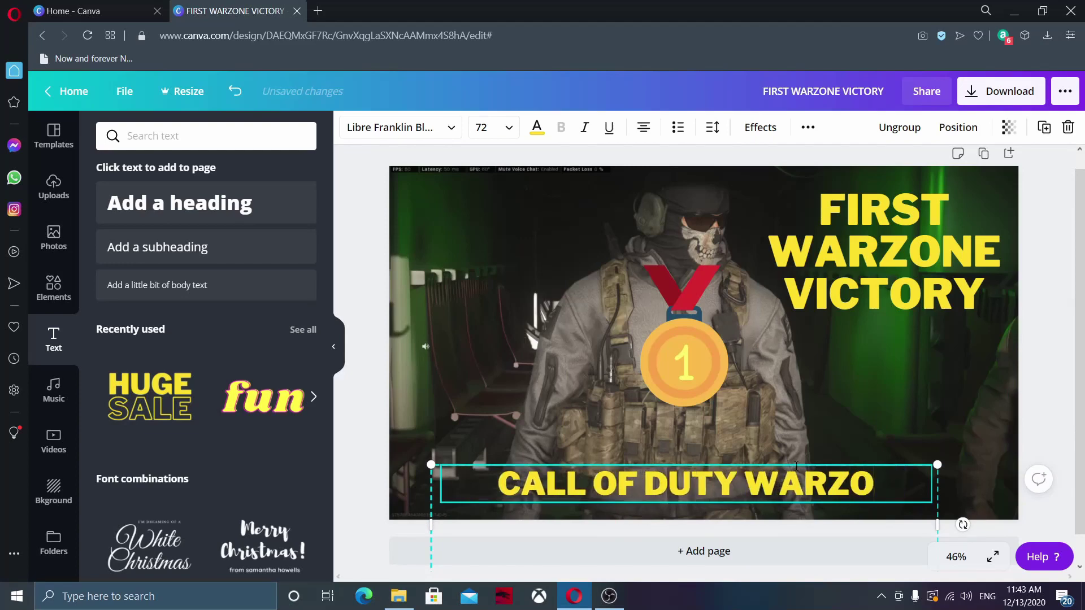
text(NE HINDI)
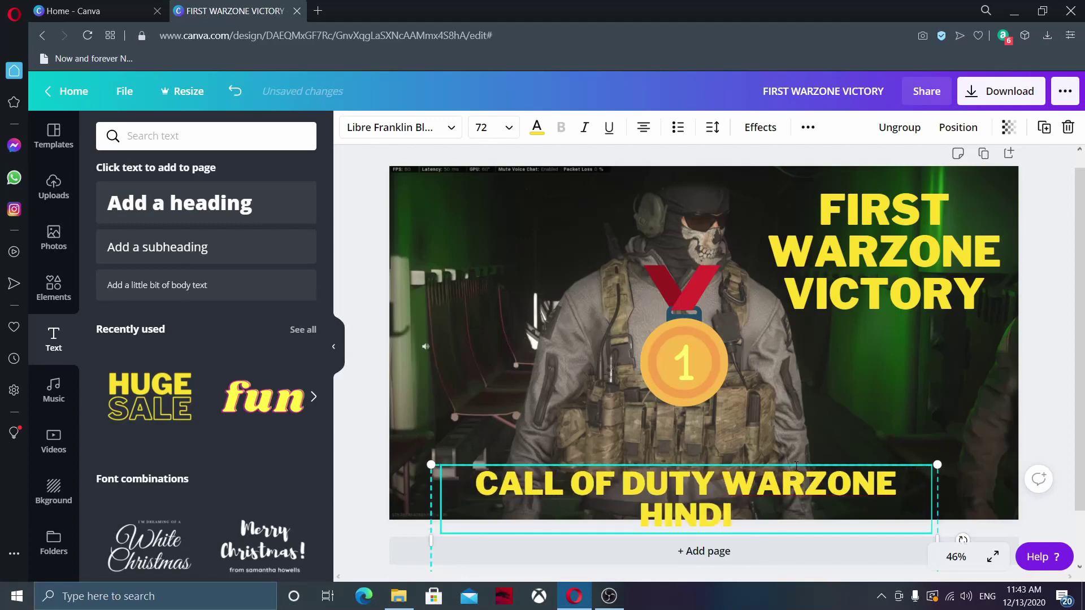
click(724, 452)
drag(734, 481, 690, 468)
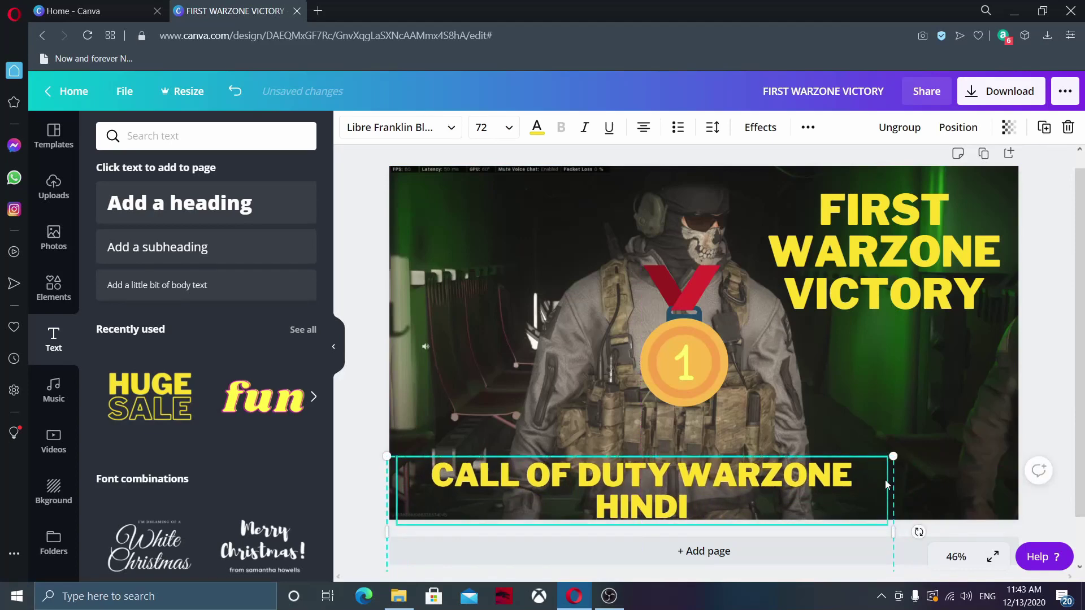
drag(897, 482, 952, 481)
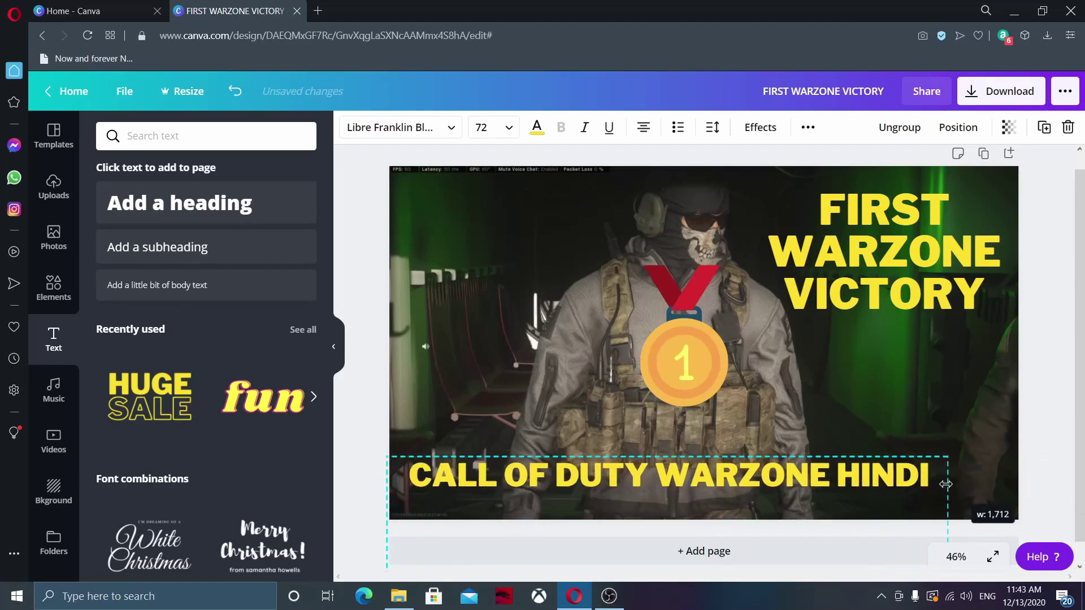
drag(795, 483, 842, 493)
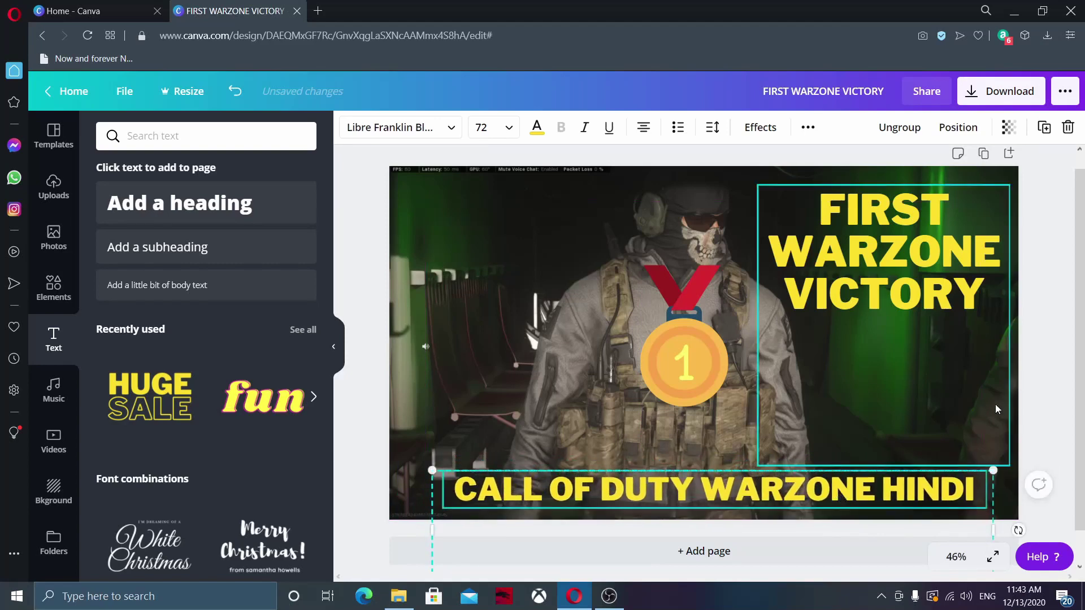
click(1042, 400)
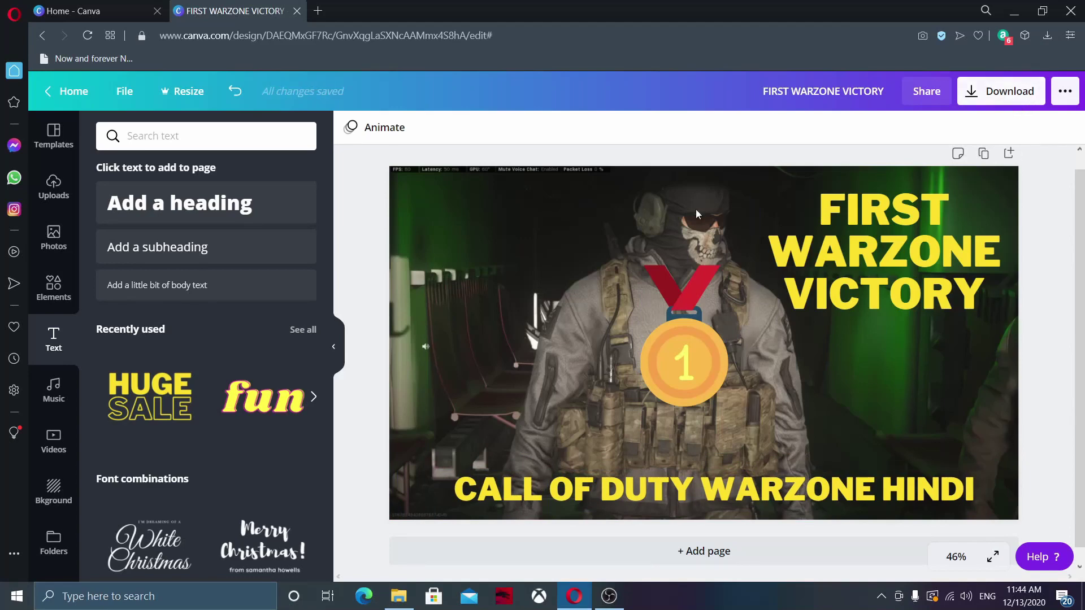
- Download the thumbnail as a PNG and dismiss the download-success Pro pop-up
click(1026, 92)
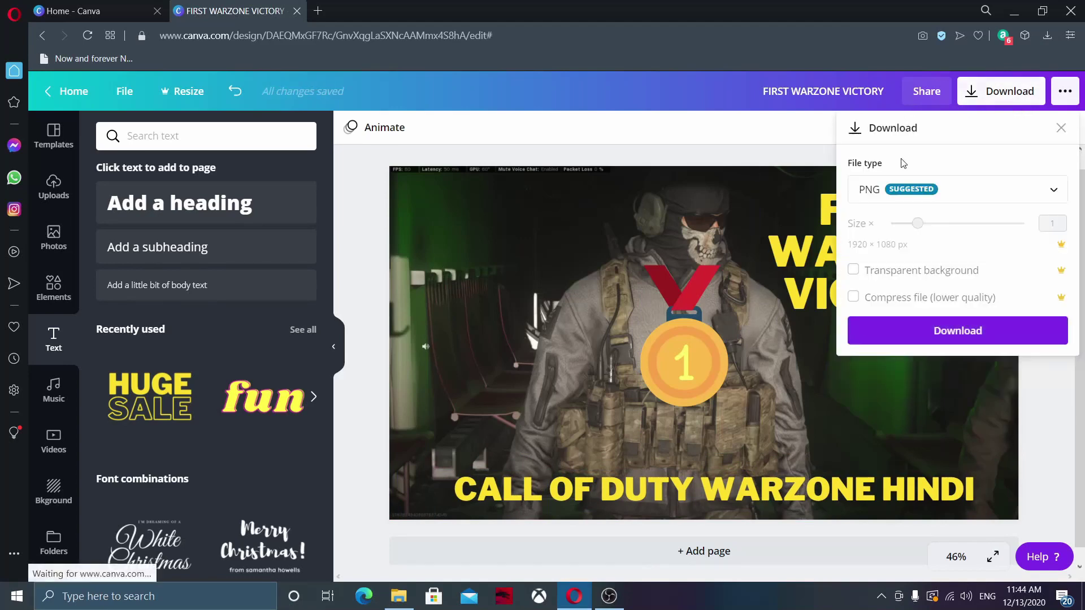
click(950, 332)
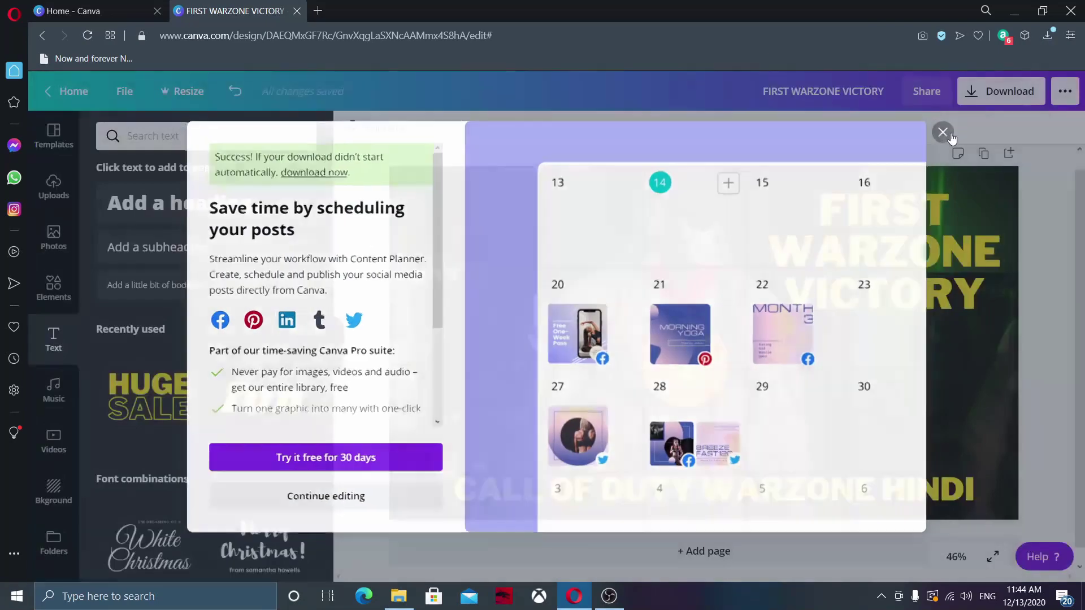
click(950, 134)
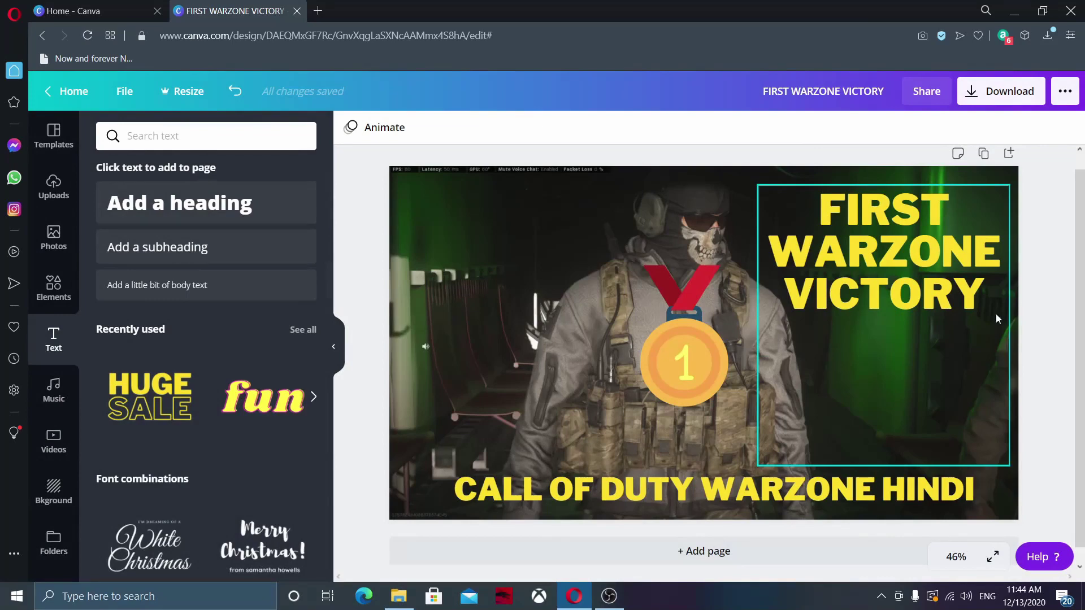
click(398, 596)
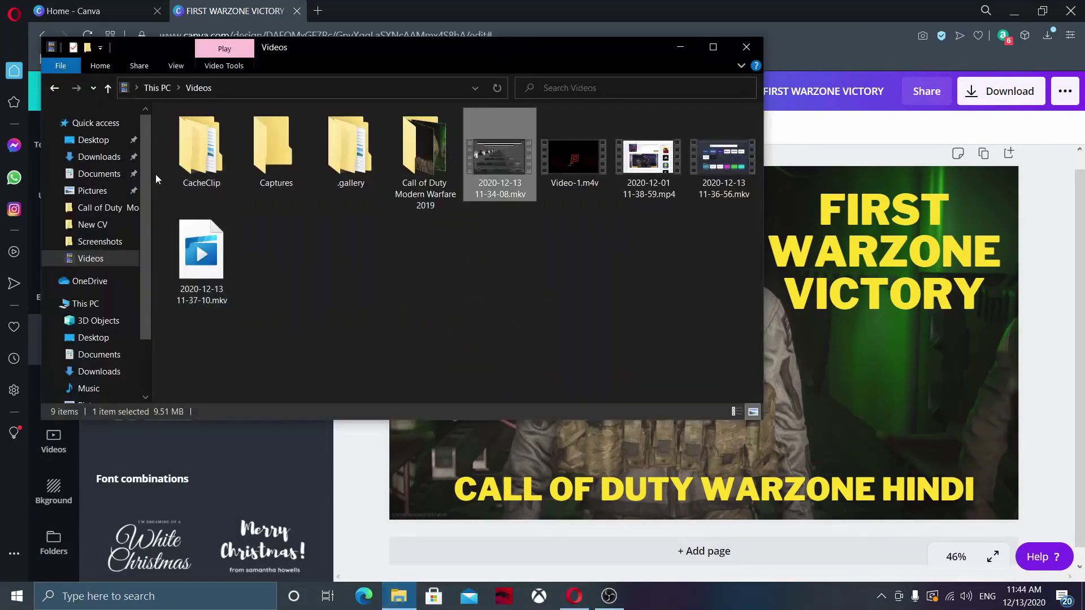
click(101, 158)
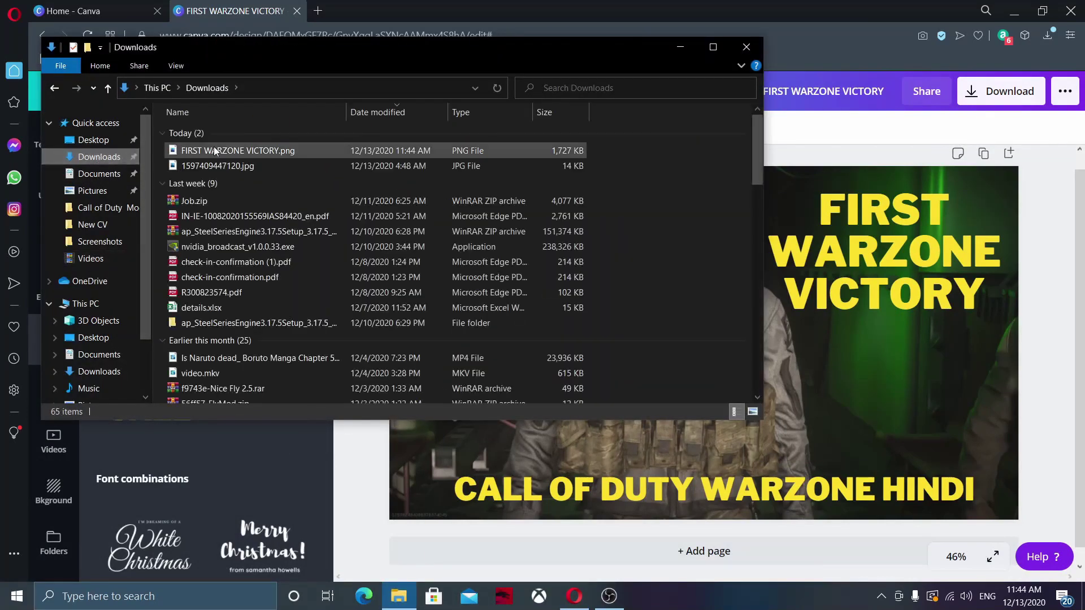
double_click(222, 148)
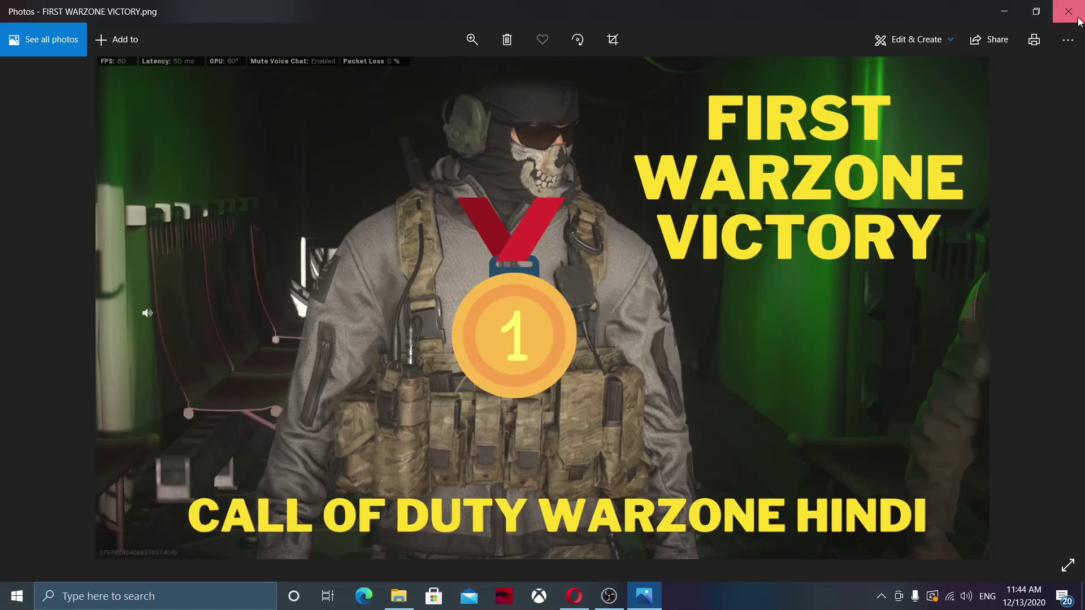
click(1067, 11)
- Return to Canva and browse the Photos, Elements, Text, Music, Videos and Background libraries
click(936, 138)
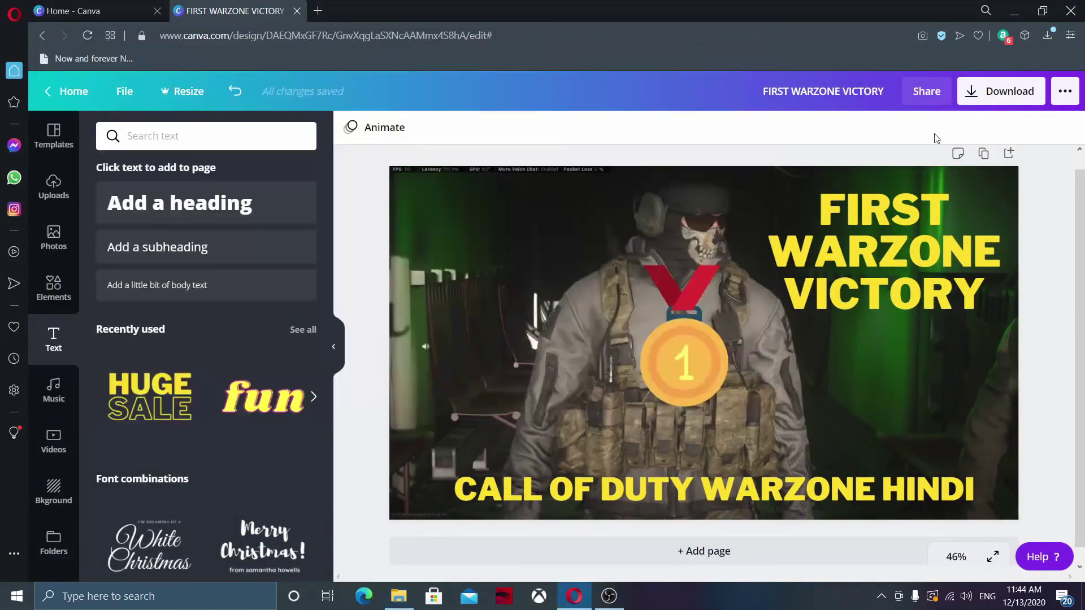
click(53, 249)
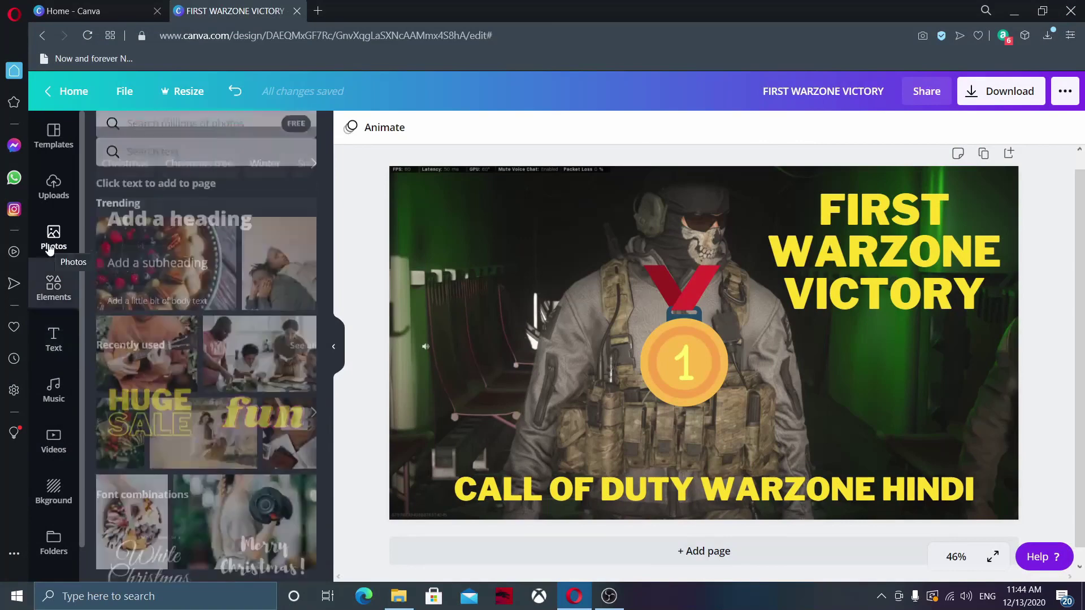
click(59, 296)
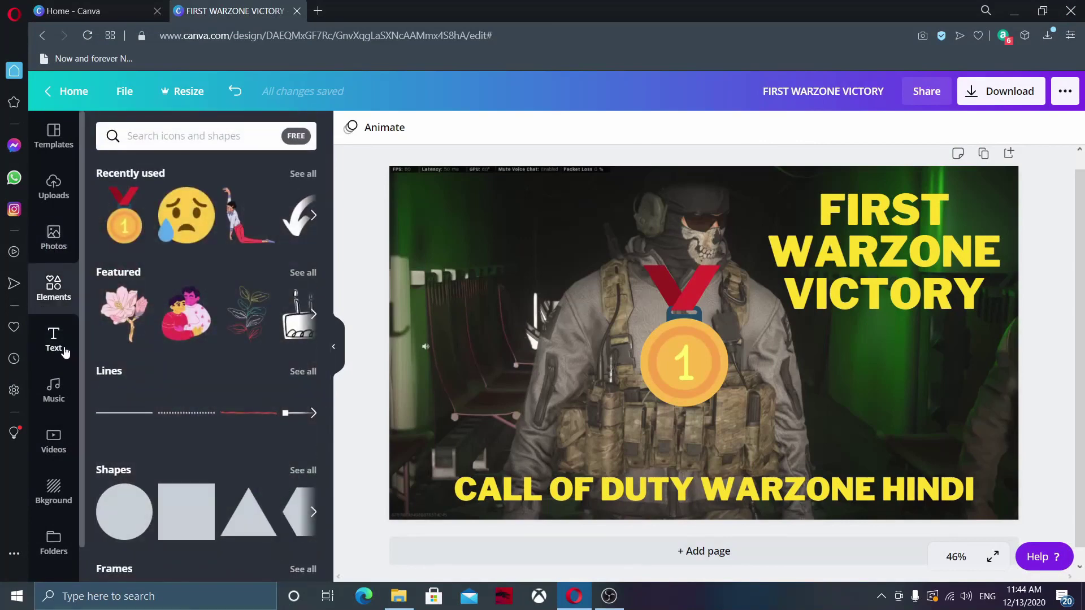
click(60, 344)
click(57, 393)
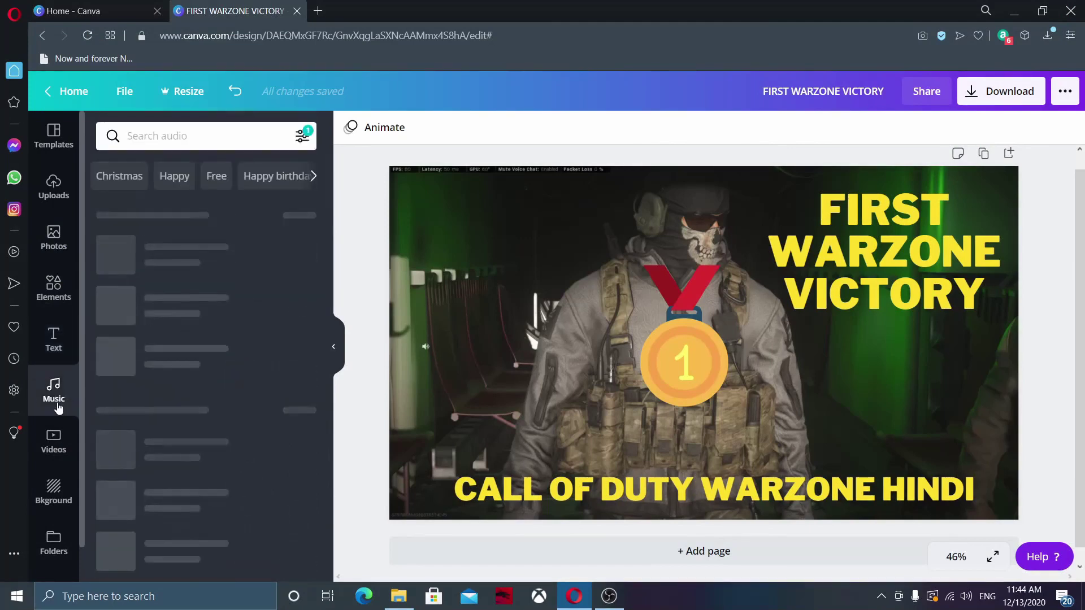
click(56, 461)
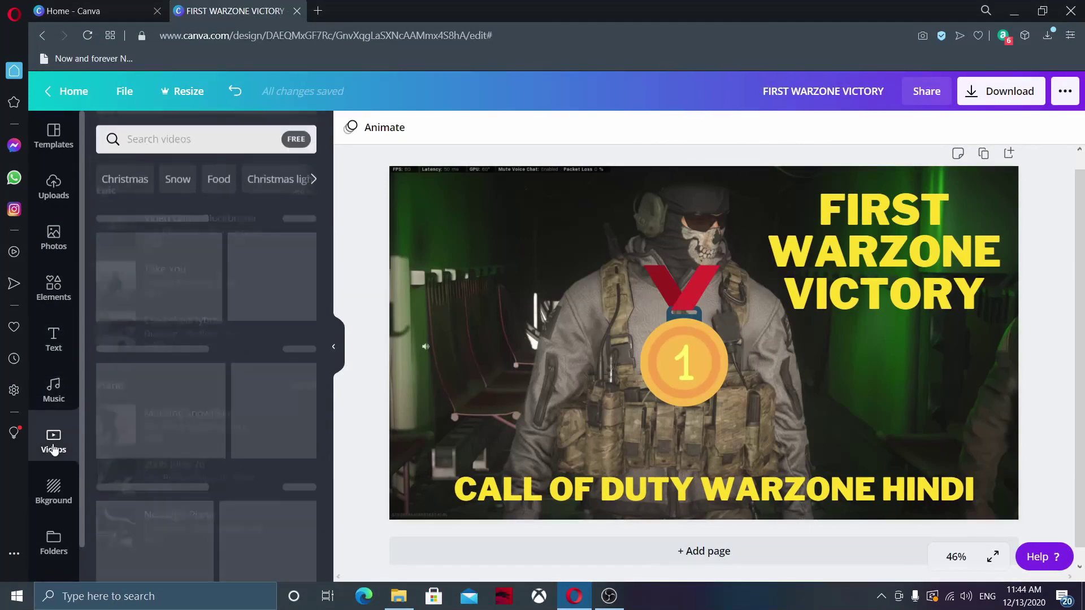
click(64, 485)
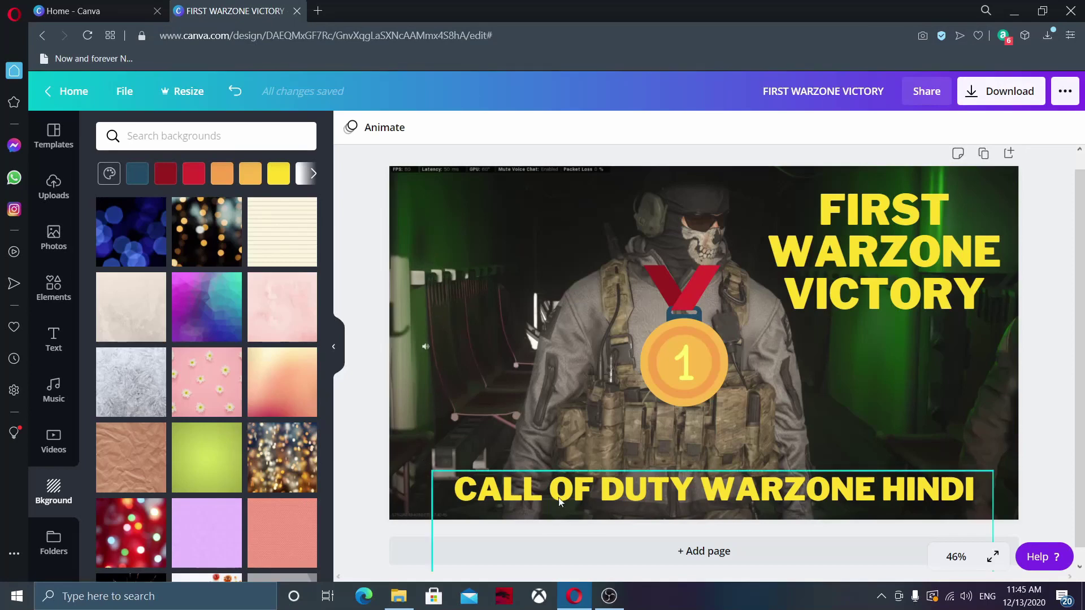
- Launch Snipping Tool and snip the whole thumbnail design on the canvas
click(17, 598)
text(s)
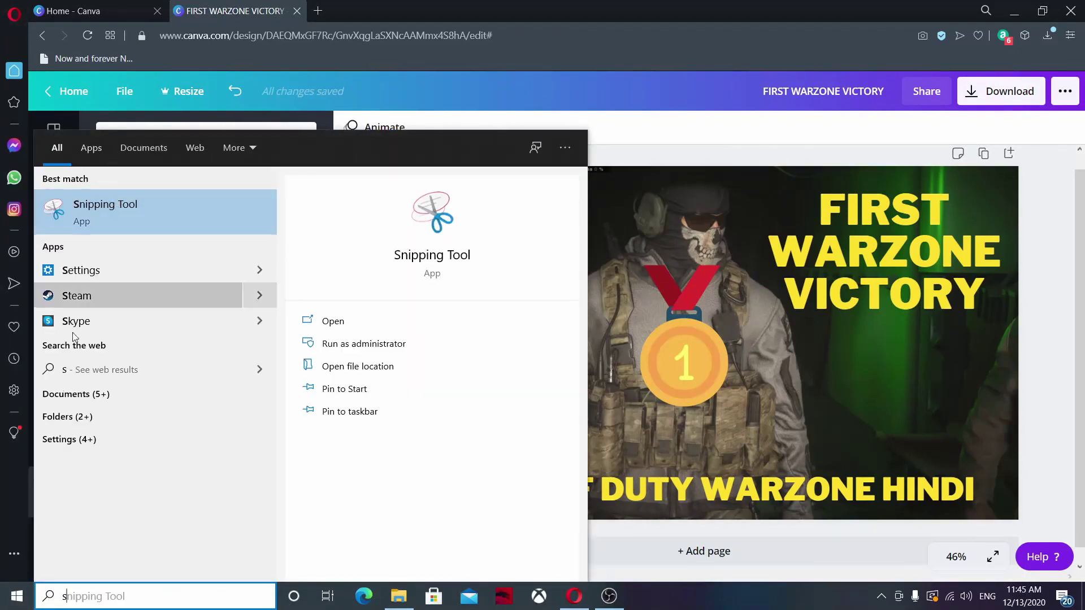
click(117, 209)
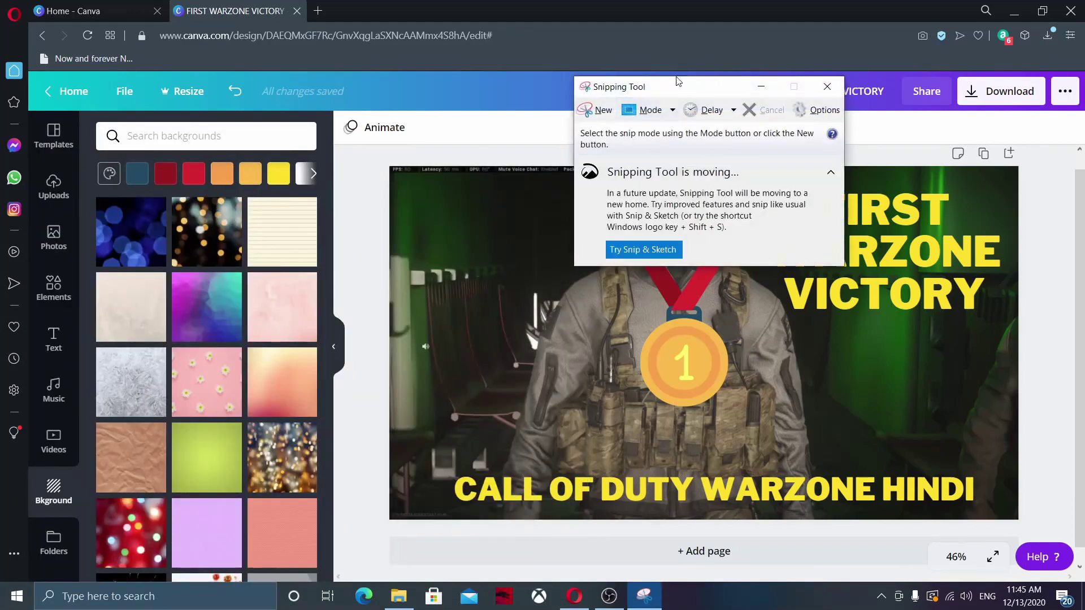
click(598, 109)
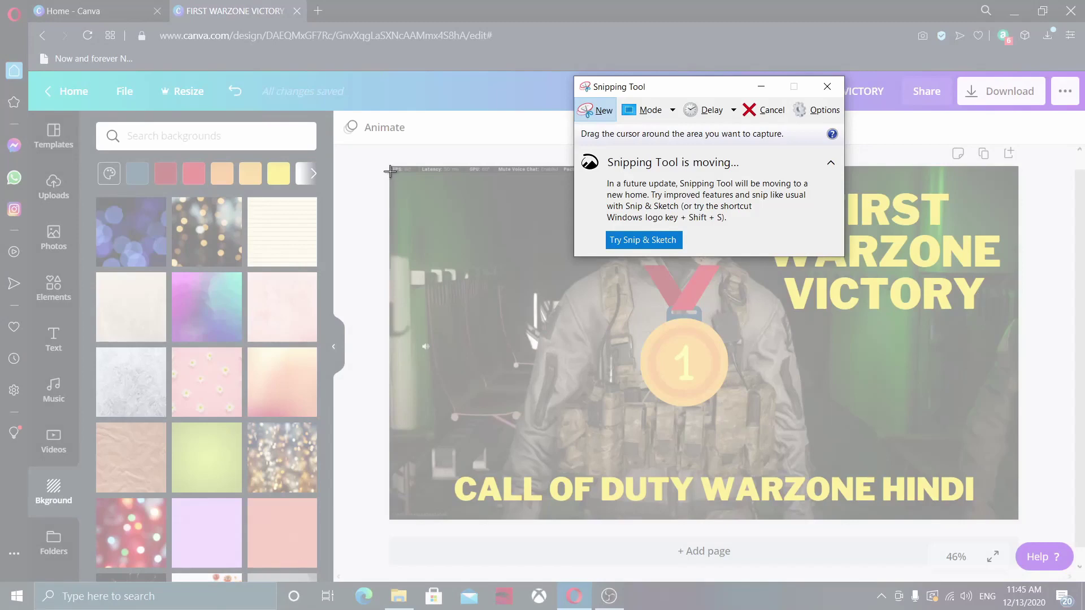
drag(390, 171, 1019, 519)
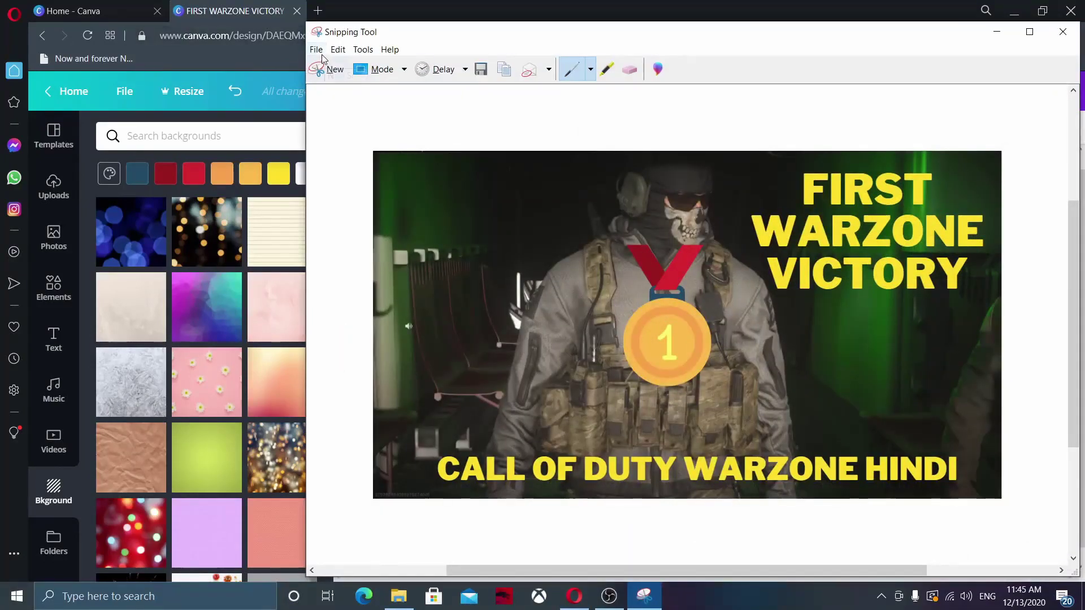
- Save the snip to the Desktop as Capture.PNG and show the desktop
click(315, 49)
click(332, 83)
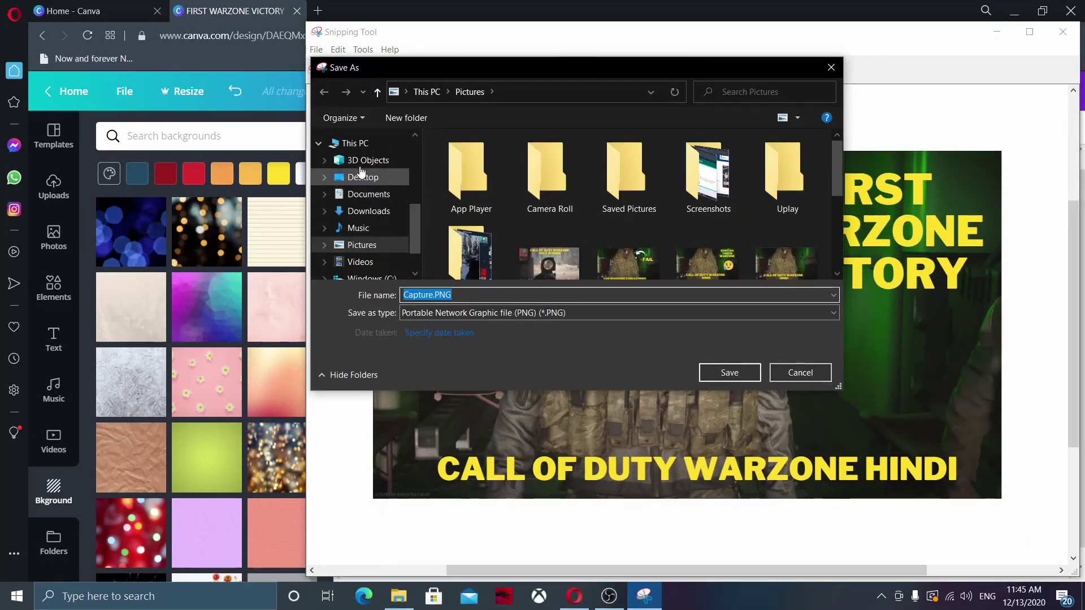
click(366, 178)
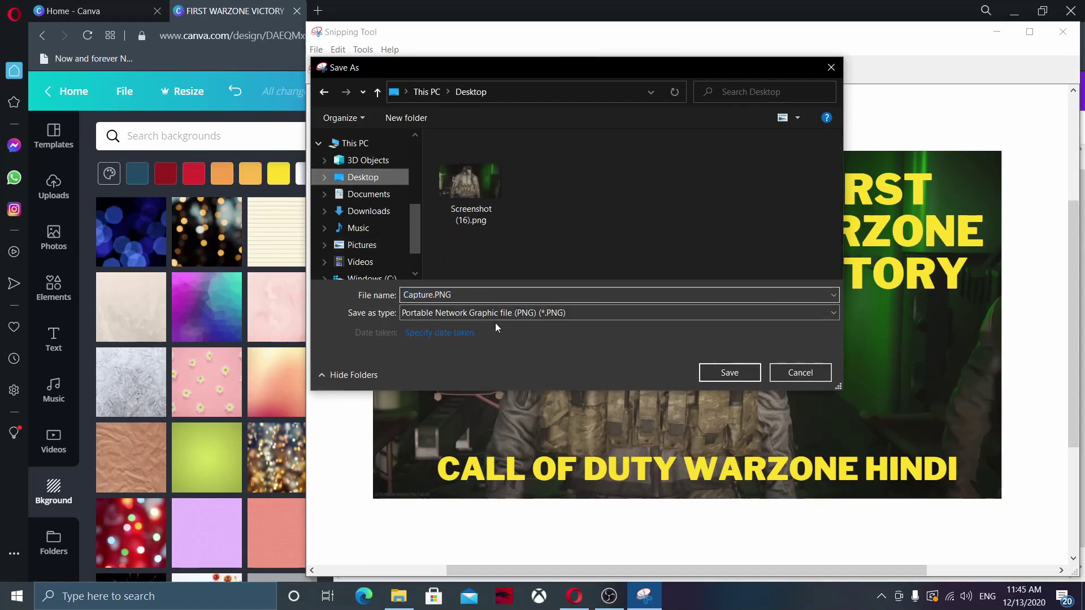
click(713, 377)
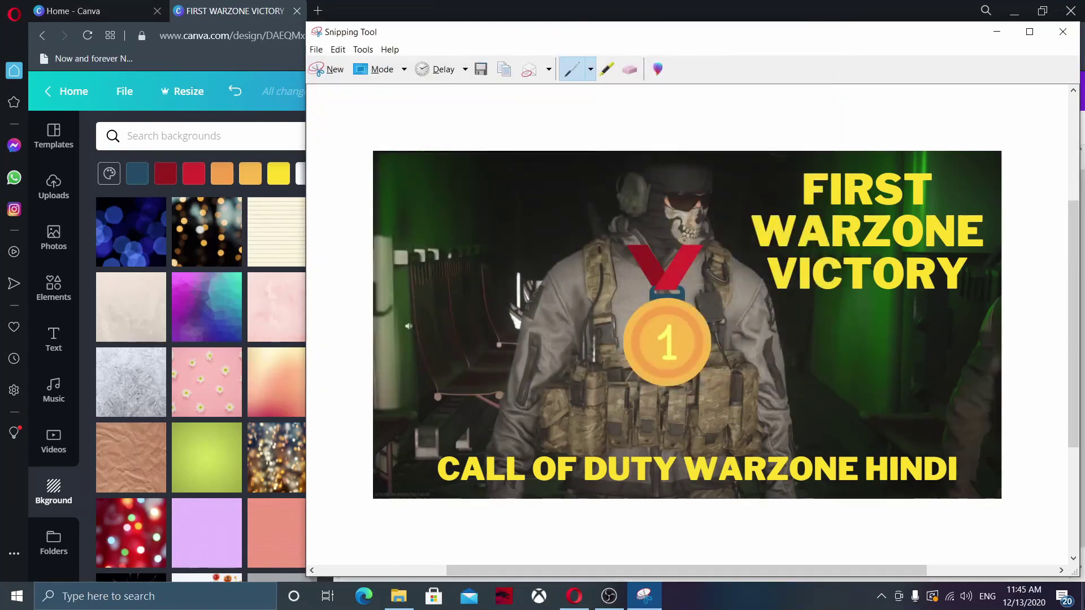
key(super+d)
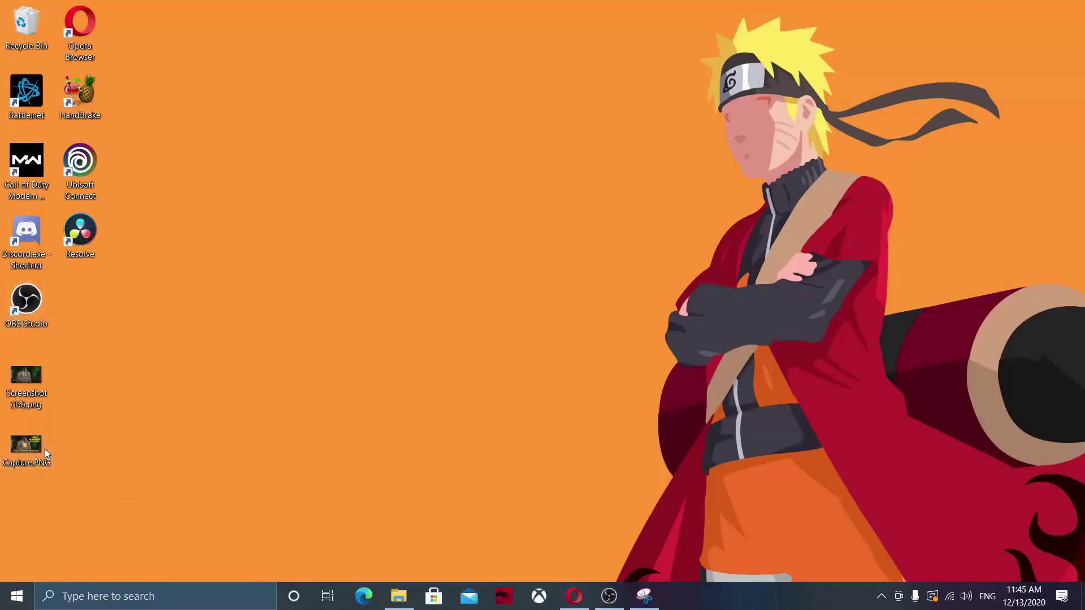
double_click(45, 448)
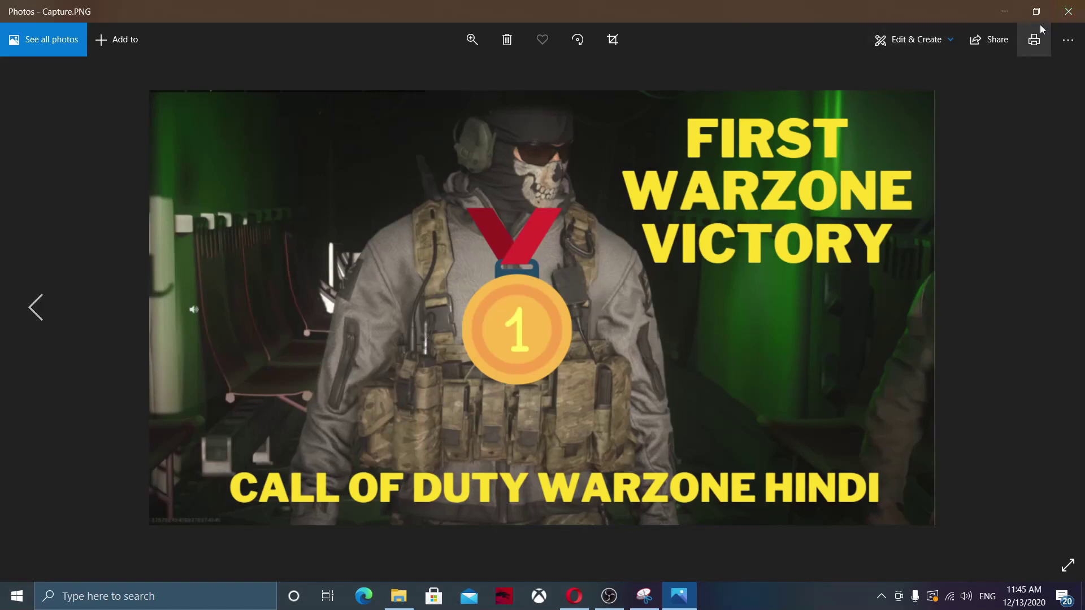
click(1068, 11)
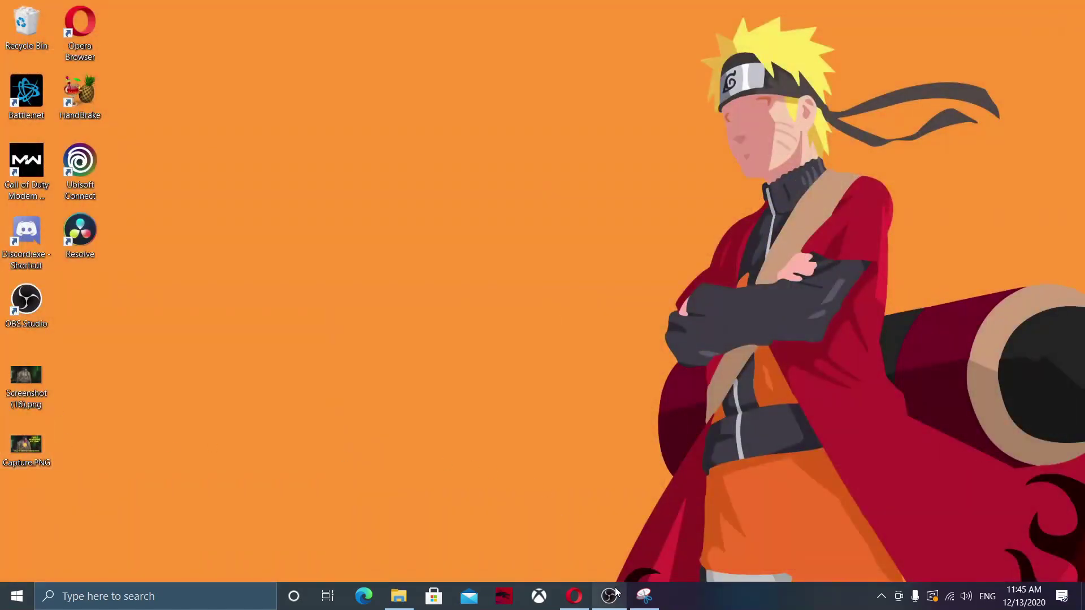
- Bring the Canva tab in Opera back to the front
click(574, 525)
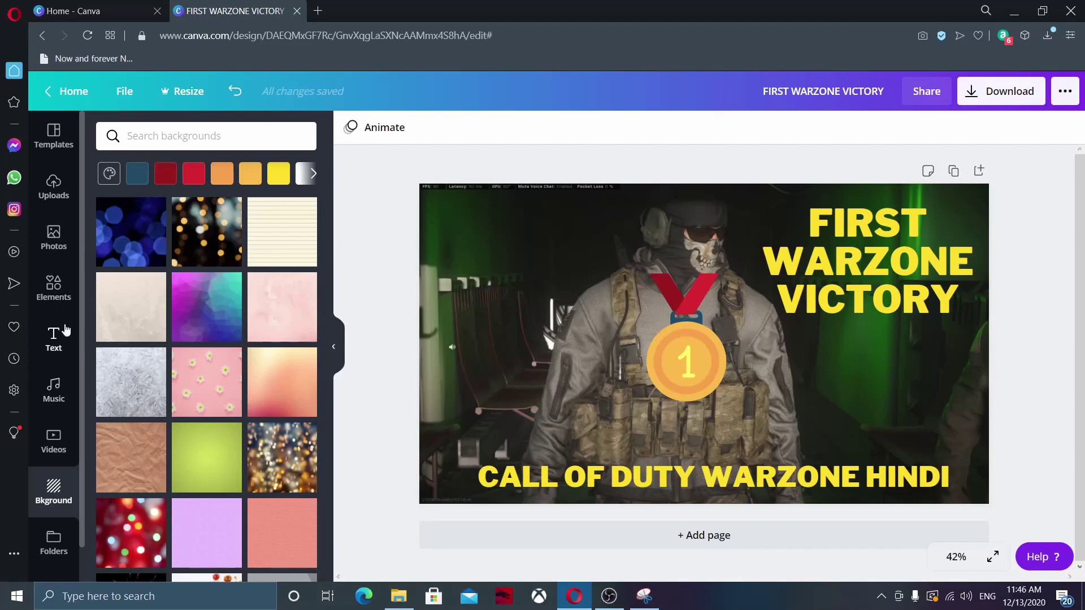
- Open Elements, expand Recently used with See all, and scroll through the graphics
click(57, 291)
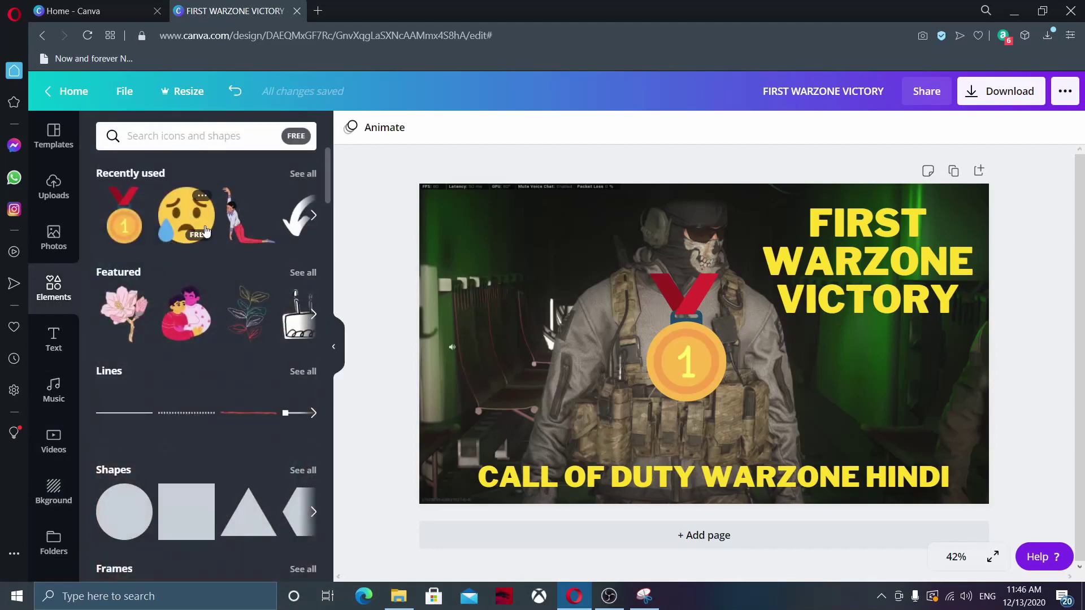
mouse_move(187, 215)
click(310, 179)
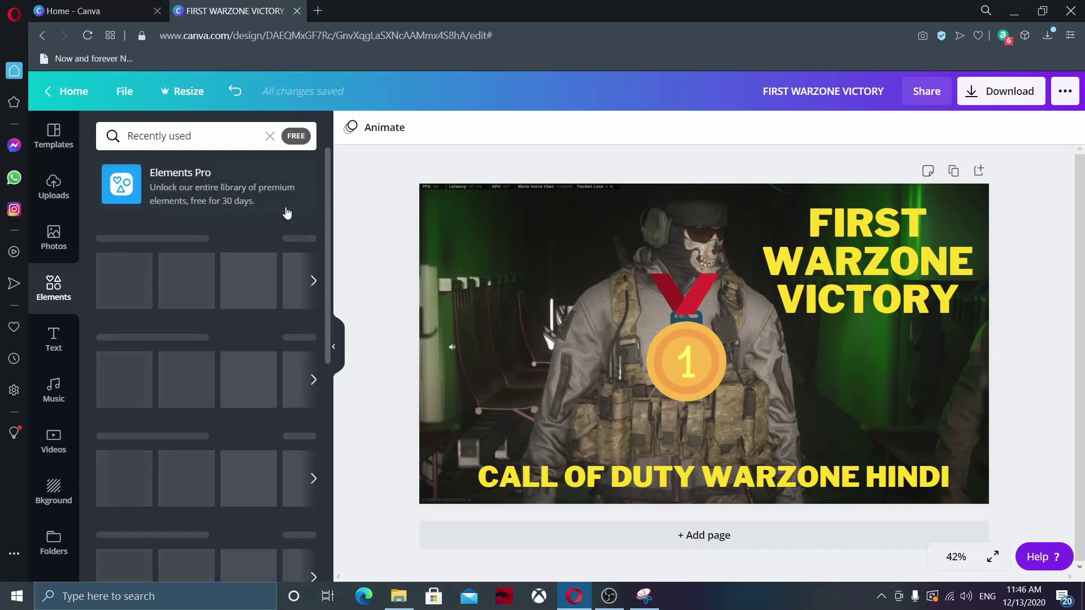
scroll(242, 382, down, 3)
scroll(242, 381, down, 3)
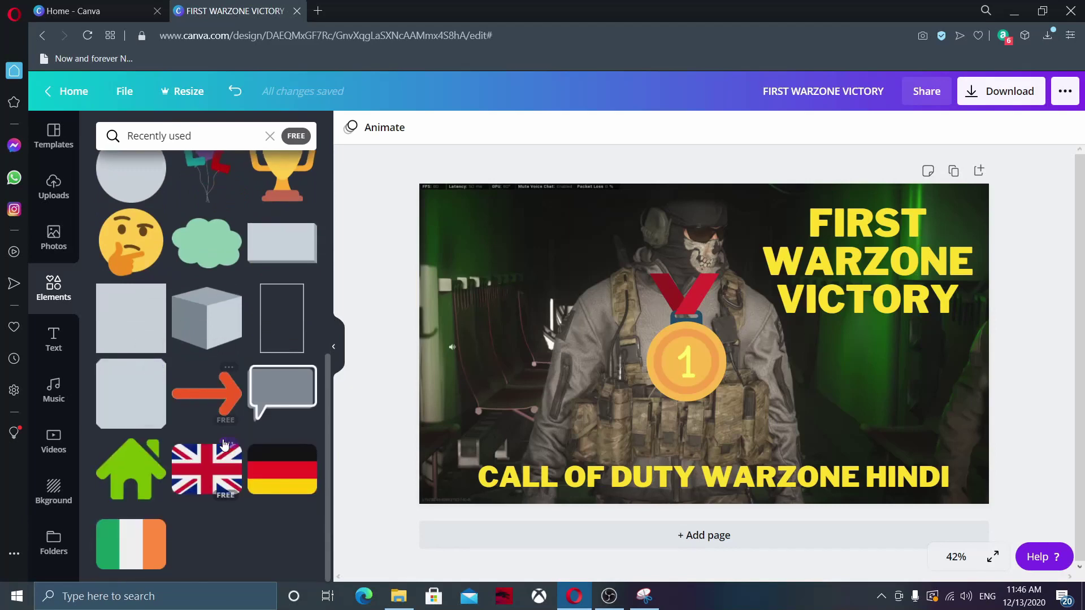
scroll(277, 324, up, 5)
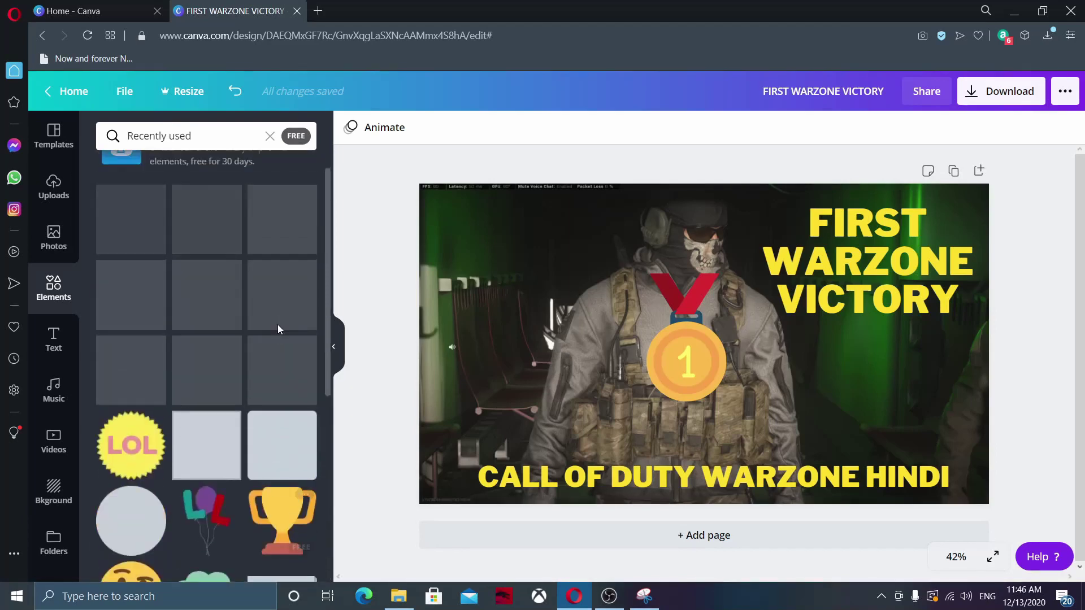